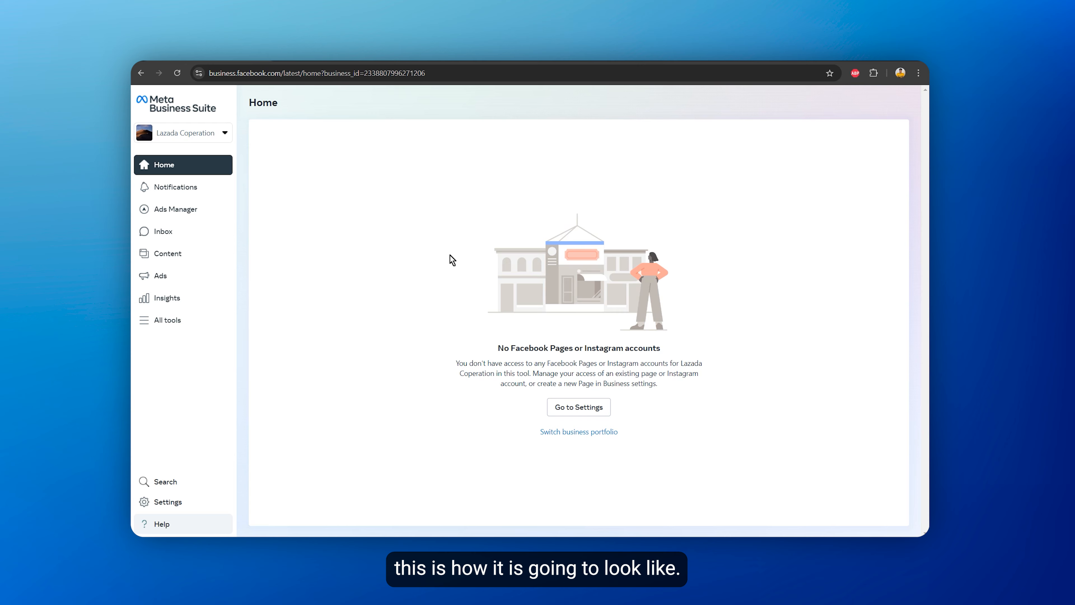
- Check the list of available business portfolios and open the ad accounts settings of the Lazada Coperation portfolio
{"action": "left_click", "coordinate": [226, 133]}
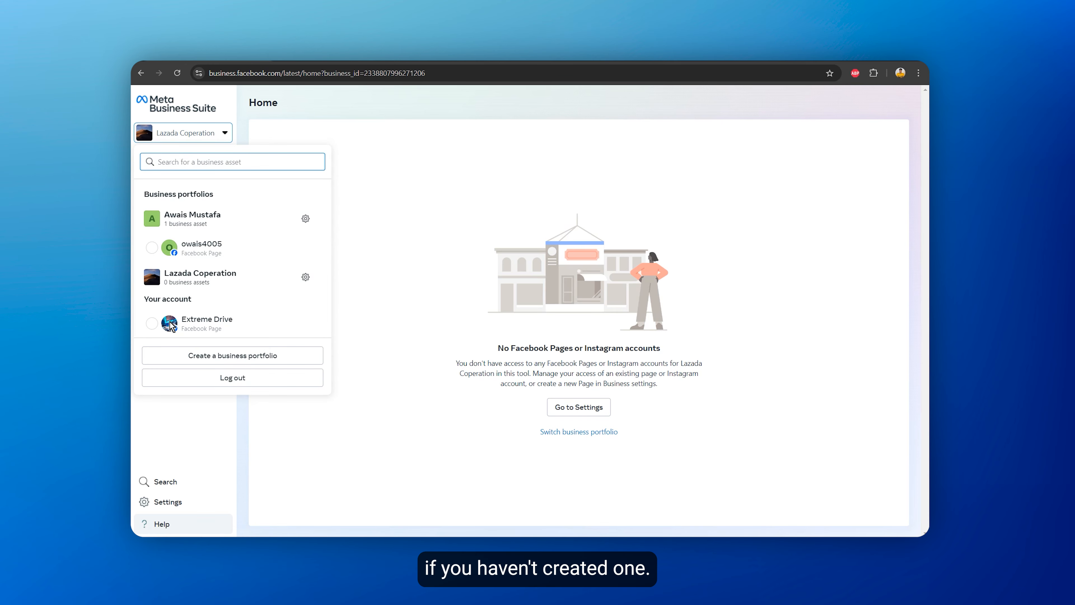
{"action": "left_click", "coordinate": [372, 295]}
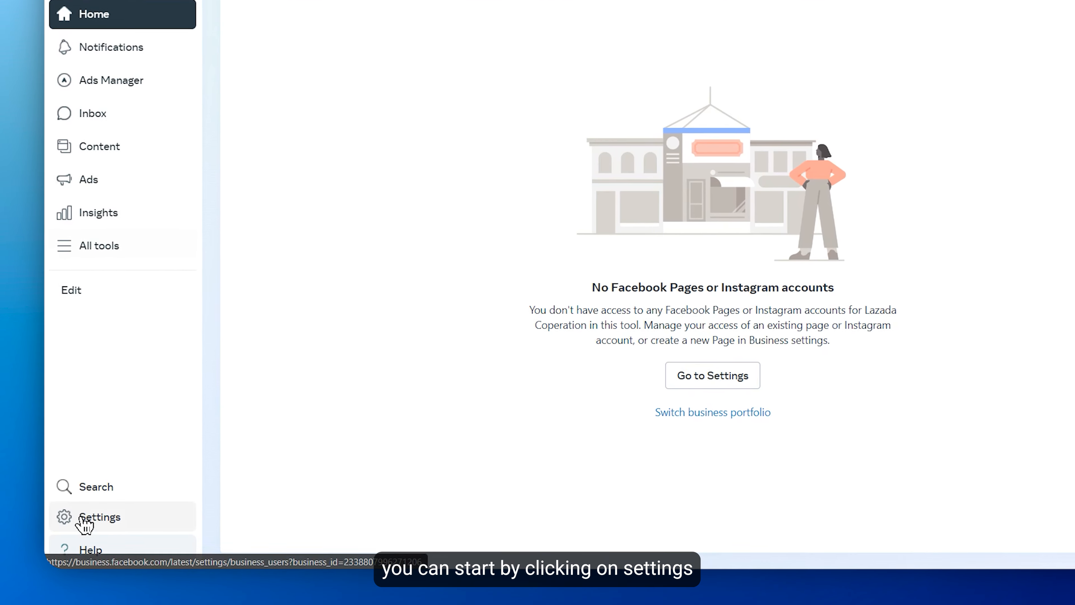
{"action": "left_click", "coordinate": [144, 501]}
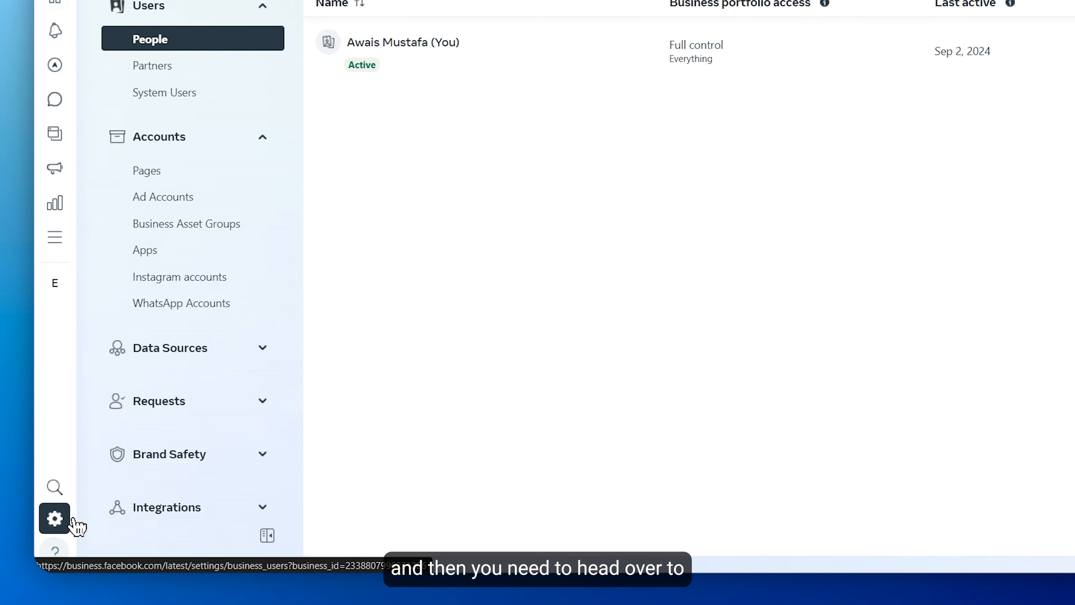
{"action": "left_click", "coordinate": [185, 200]}
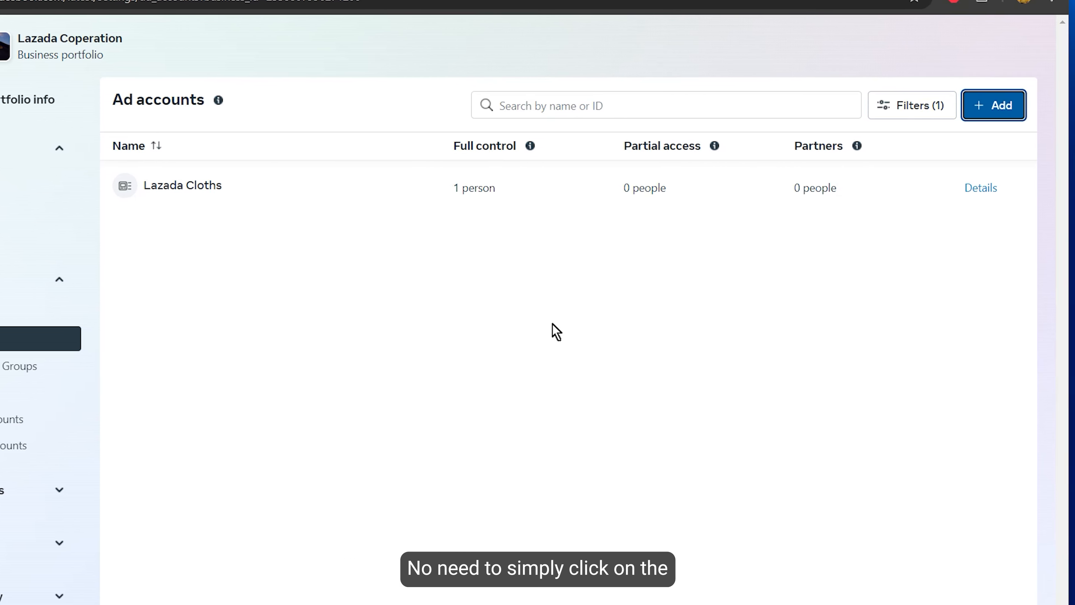
- Examine the options for adding an ad account, close them and open the details of the Lazada Cloths ad account
{"action": "left_click", "coordinate": [982, 117]}
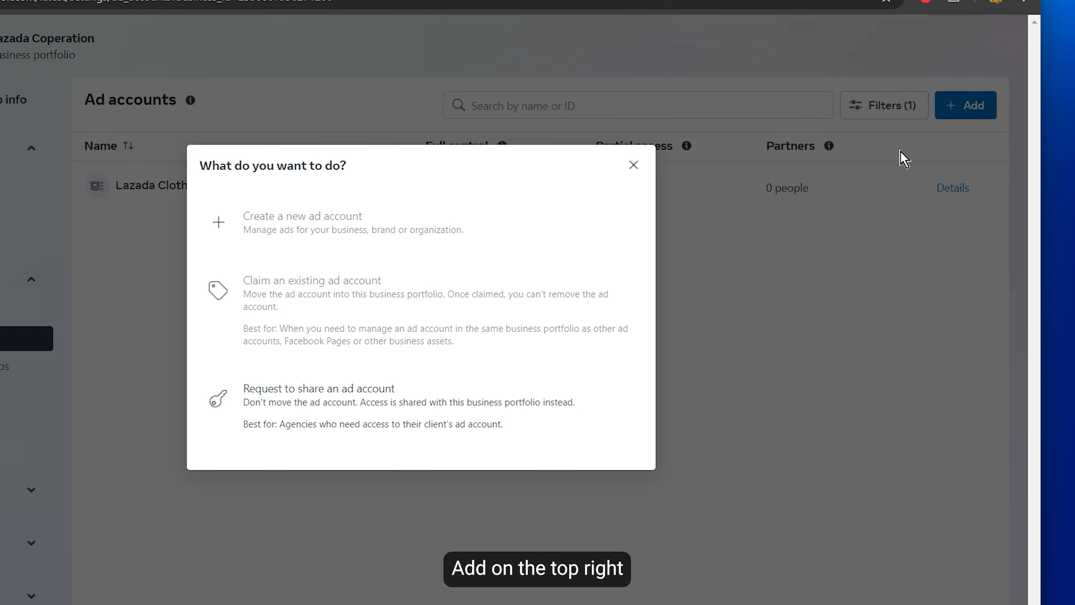
{"action": "mouse_move", "coordinate": [304, 224]}
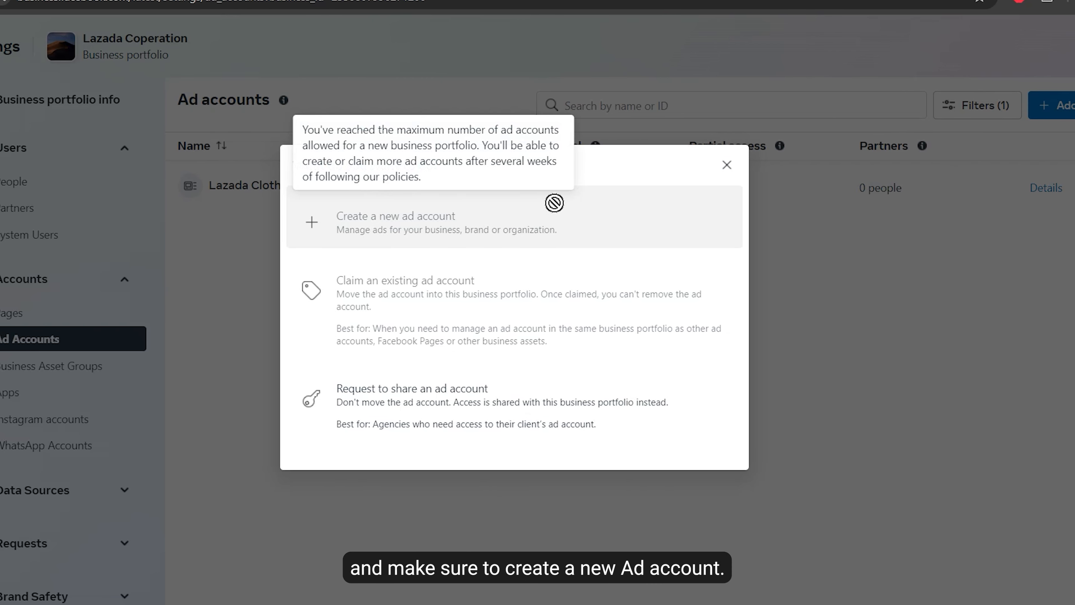
{"action": "left_click", "coordinate": [727, 164]}
{"action": "left_click", "coordinate": [480, 200]}
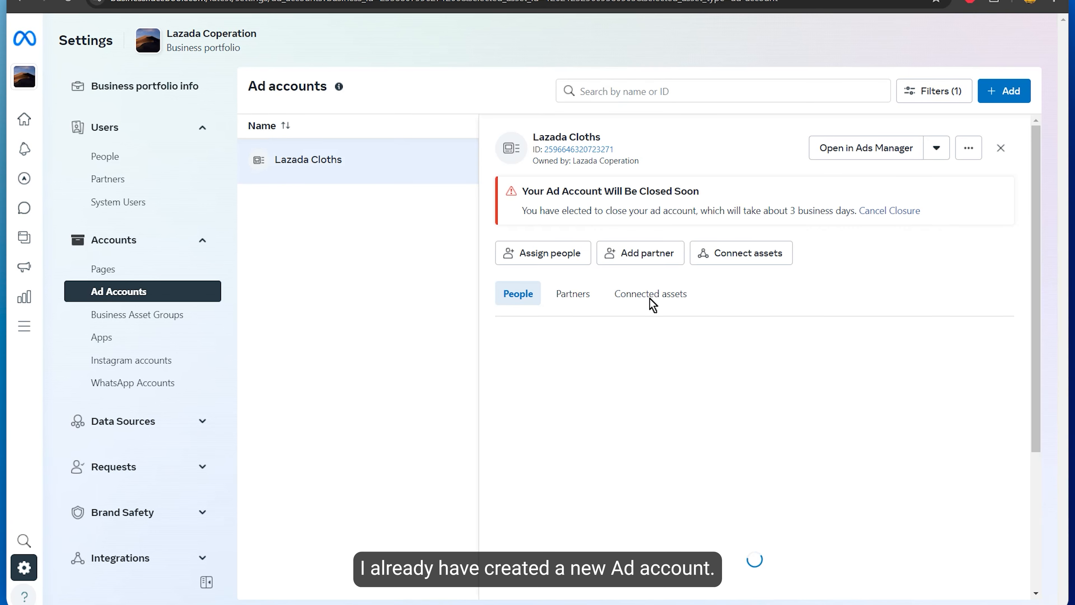
- Create a new dataset named "My shopify store" among the business portfolio's data sources
{"action": "scroll", "coordinate": [99, 354], "scroll_direction": "down", "scroll_amount": 3}
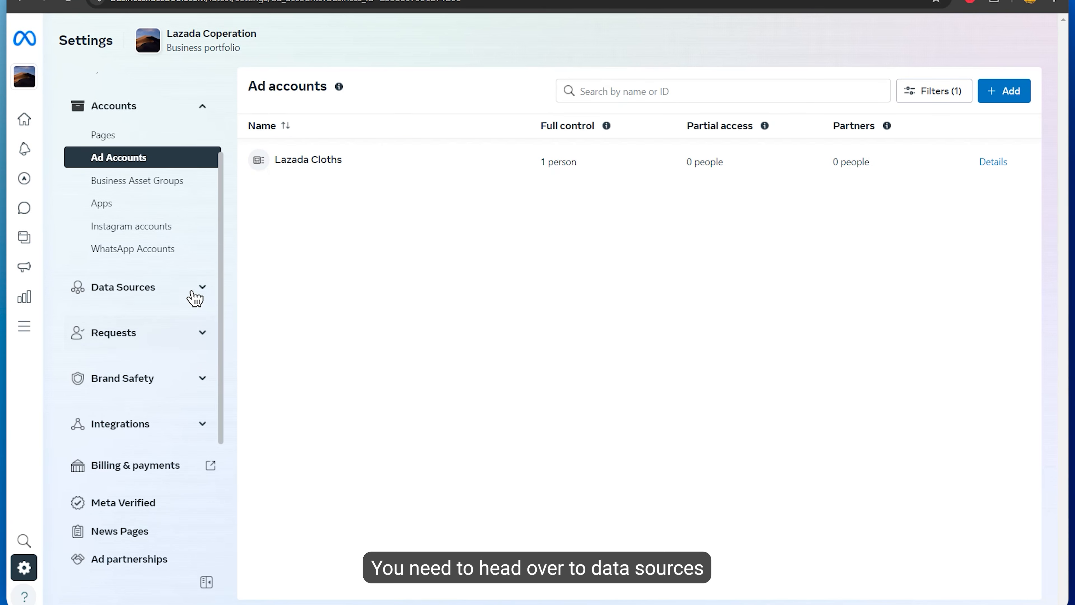
{"action": "left_click", "coordinate": [194, 298]}
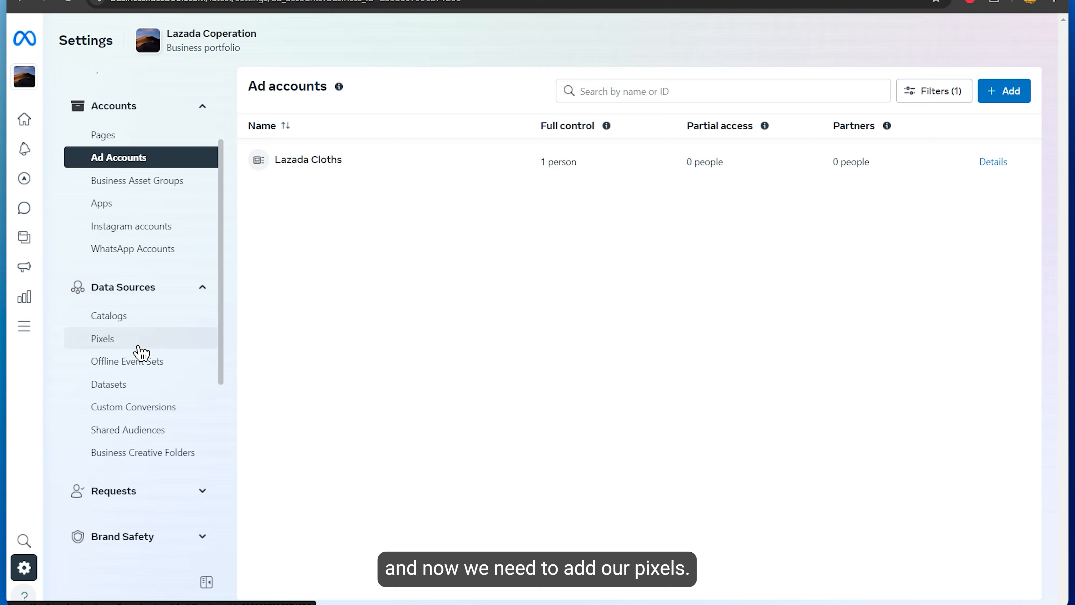
{"action": "left_click", "coordinate": [129, 340]}
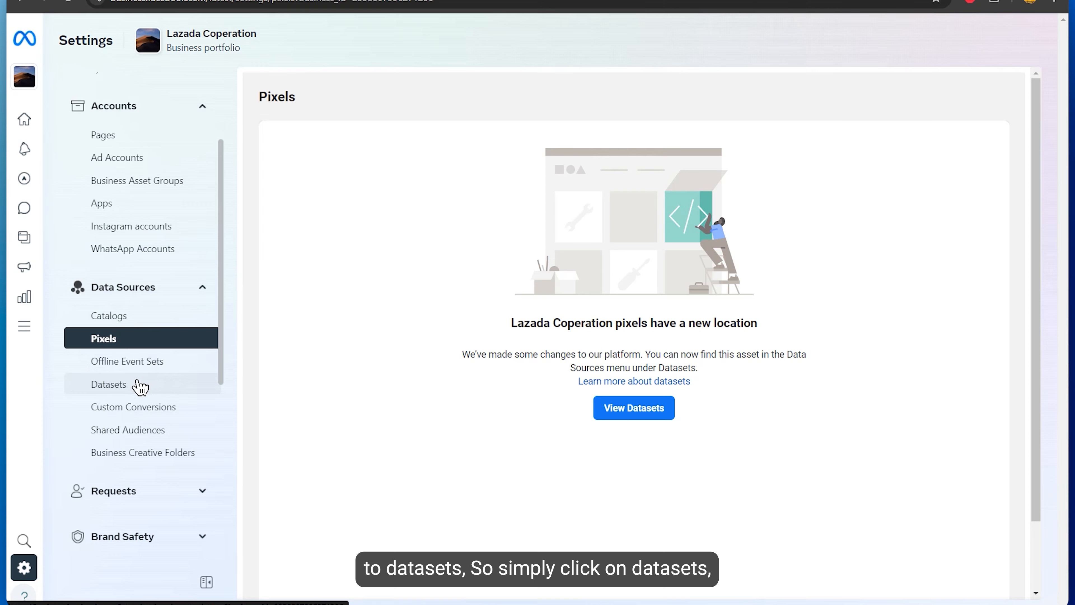
{"action": "left_click", "coordinate": [122, 387]}
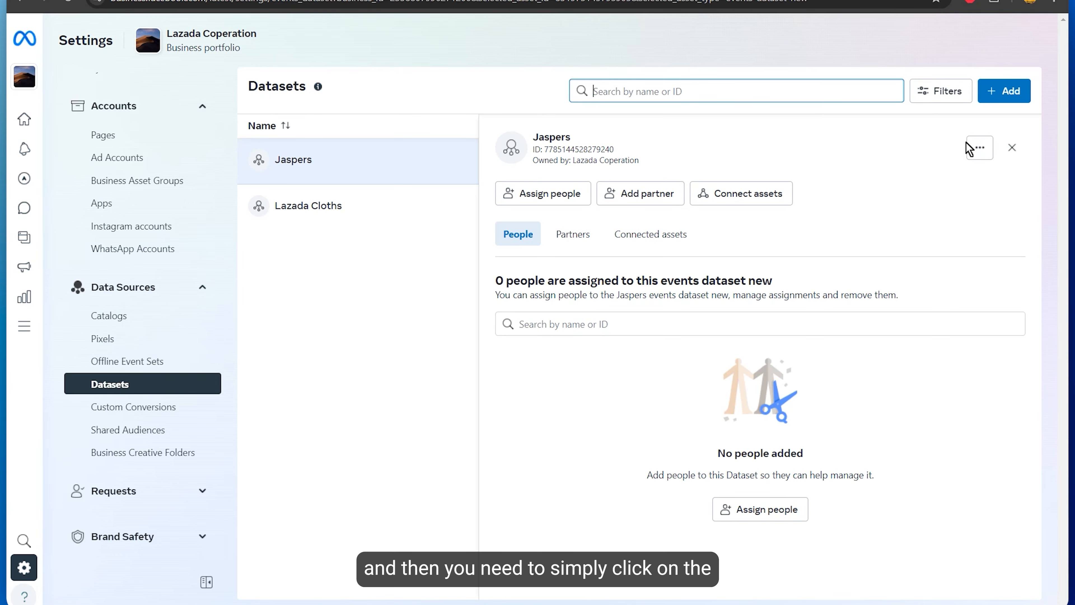
{"action": "left_click", "coordinate": [1006, 94]}
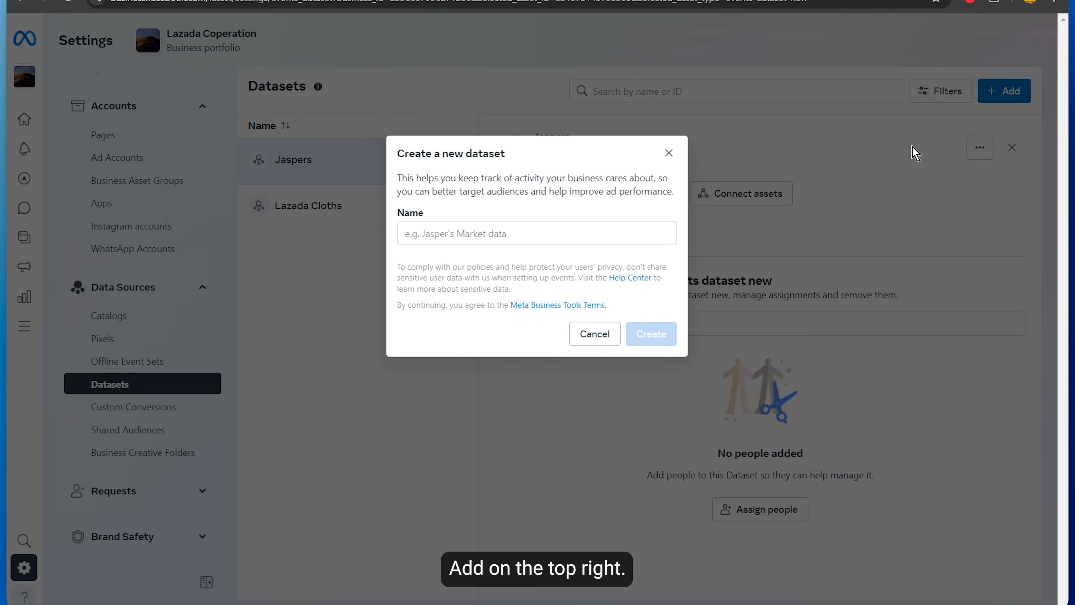
{"action": "left_click", "coordinate": [572, 231]}
{"action": "type", "text": "My shopify store"}
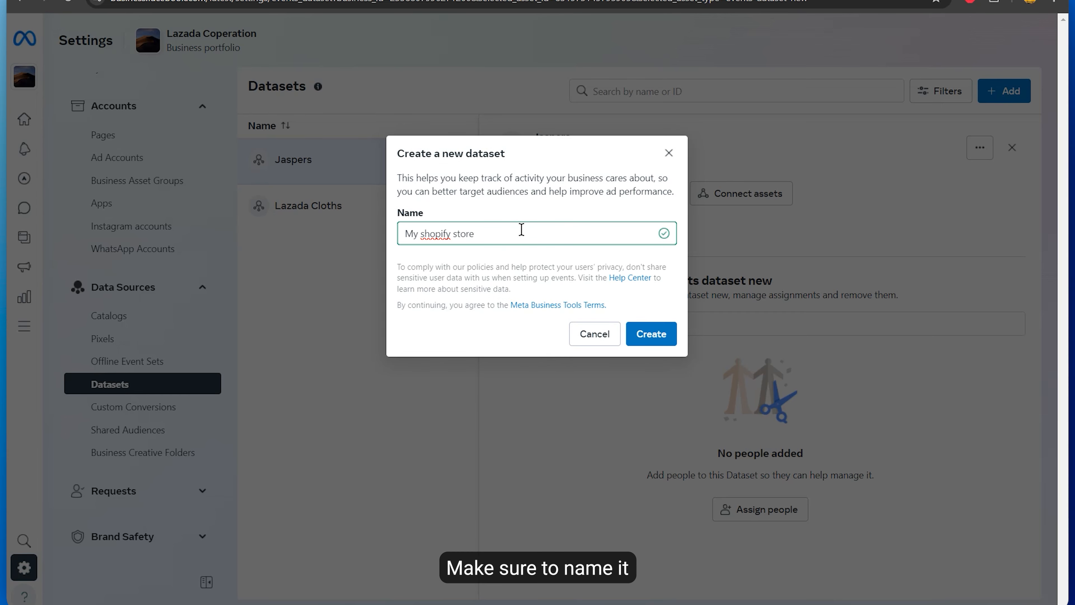
{"action": "left_click", "coordinate": [645, 339]}
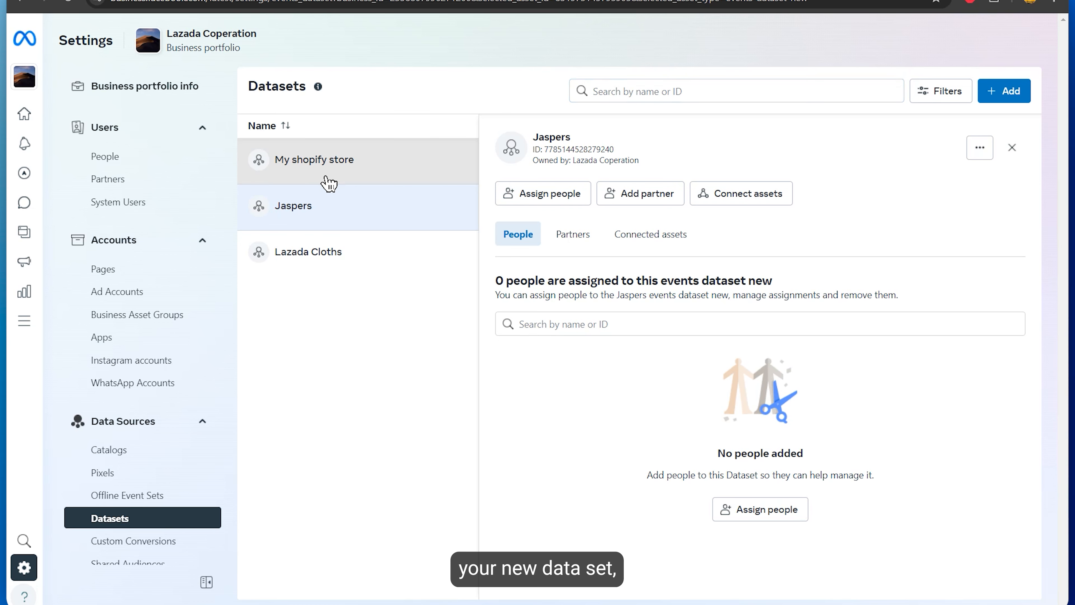
- Open the My shopify store dataset in Events Manager
{"action": "left_click", "coordinate": [327, 181]}
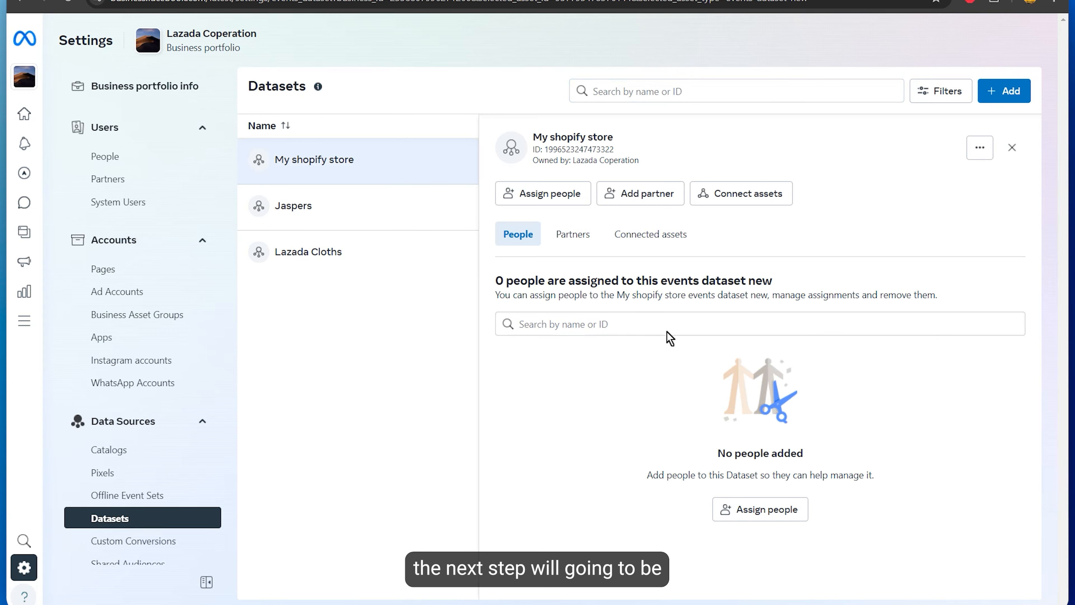
{"action": "left_click", "coordinate": [992, 144]}
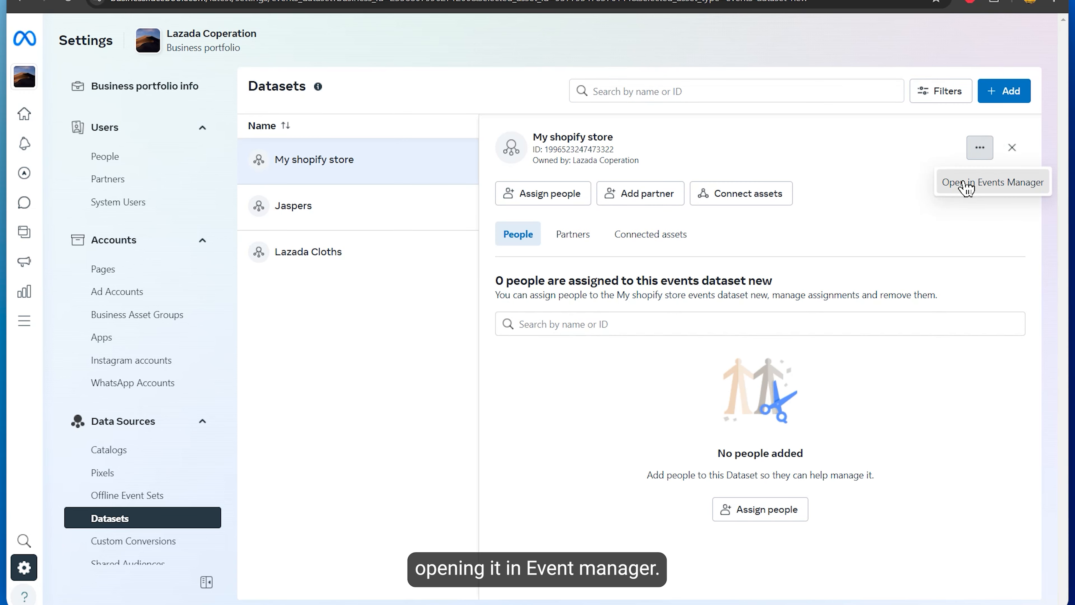
{"action": "left_click", "coordinate": [965, 182]}
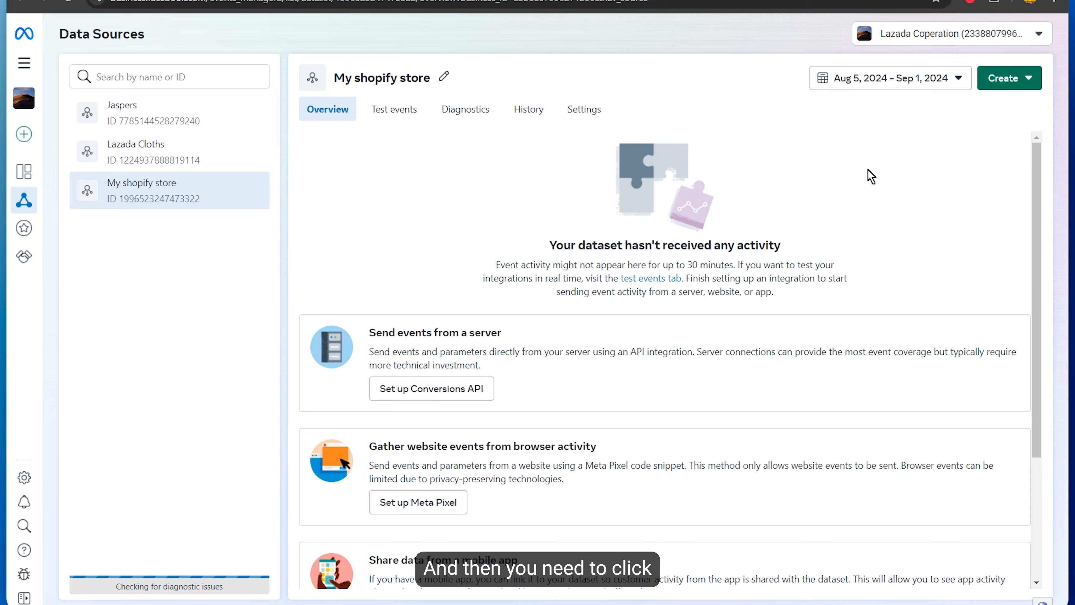
- Start the Meta Pixel setup for gathering website events and choose Shopify as the partner
{"action": "scroll", "coordinate": [524, 191], "scroll_direction": "down", "scroll_amount": 3}
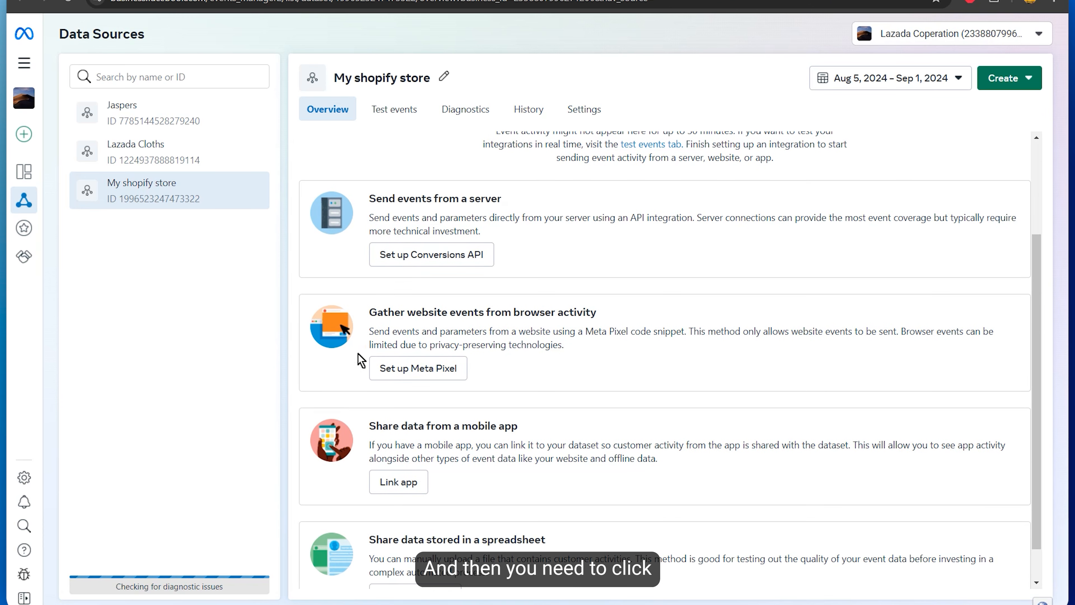
{"action": "left_click", "coordinate": [430, 369]}
{"action": "left_click", "coordinate": [433, 368]}
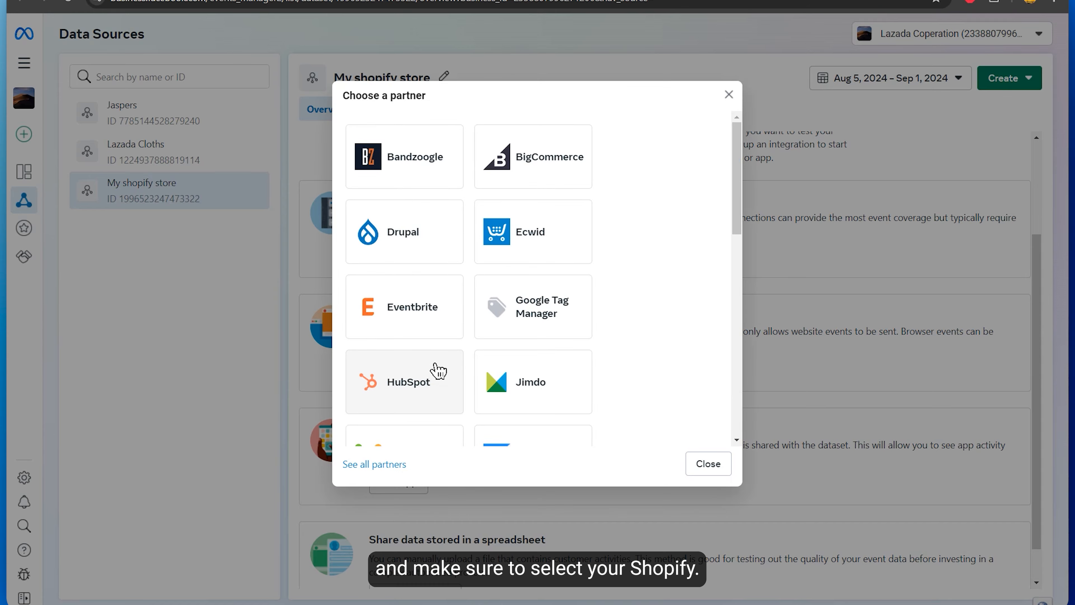
{"action": "scroll", "coordinate": [438, 371], "scroll_direction": "down", "scroll_amount": 2}
{"action": "scroll", "coordinate": [438, 372], "scroll_direction": "down", "scroll_amount": 5}
{"action": "left_click", "coordinate": [426, 292]}
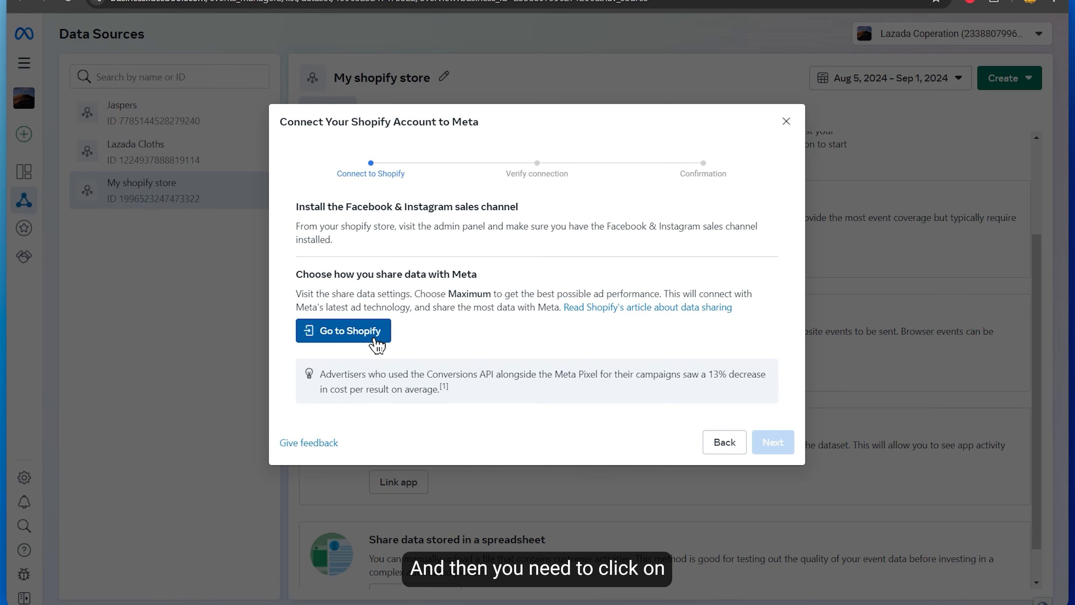
- Install the Facebook & Instagram app in Shopify and connect it to the Facebook account and the Lazada Coperation portfolio
{"action": "left_click", "coordinate": [368, 340]}
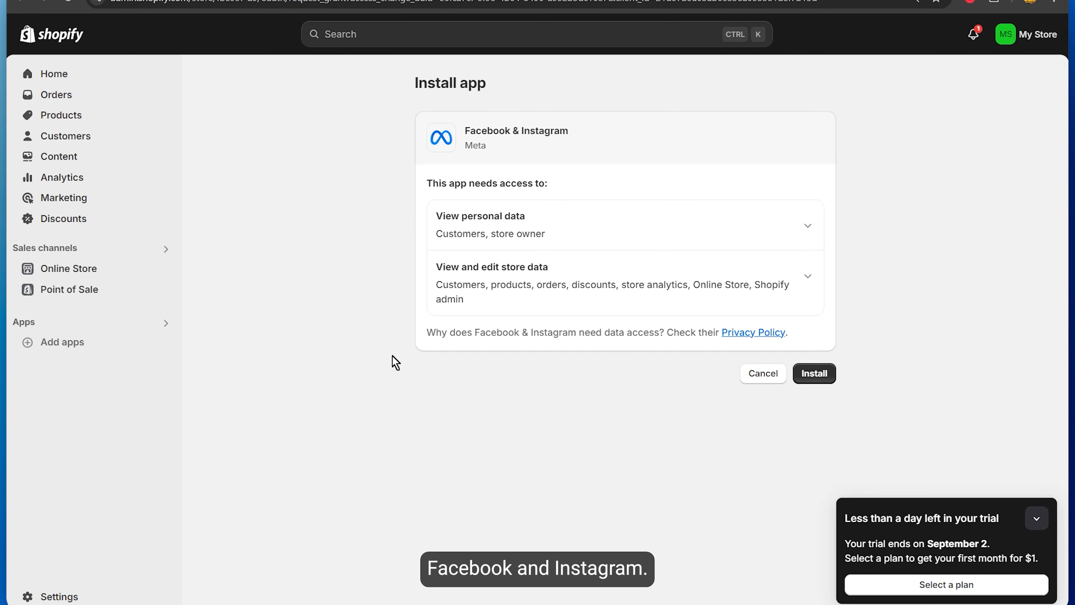
{"action": "left_click", "coordinate": [828, 375]}
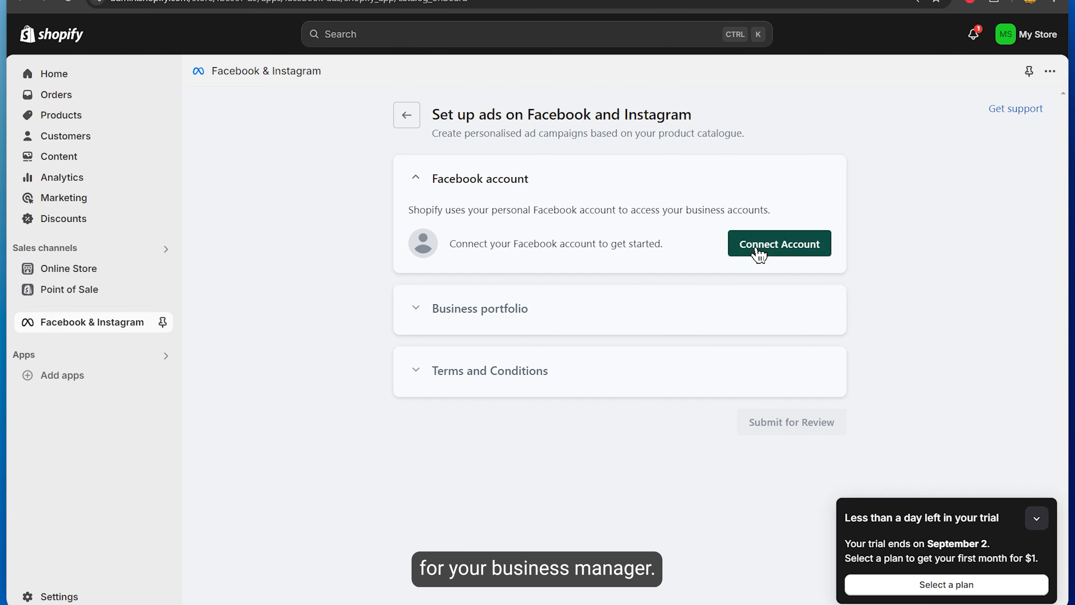
{"action": "left_click", "coordinate": [758, 253]}
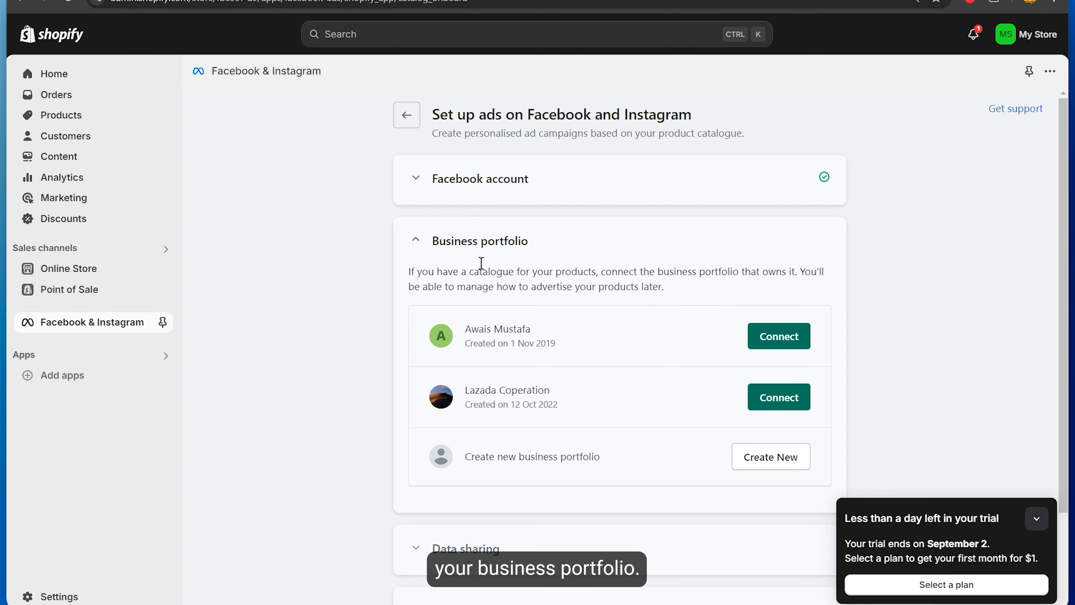
{"action": "left_click", "coordinate": [748, 403]}
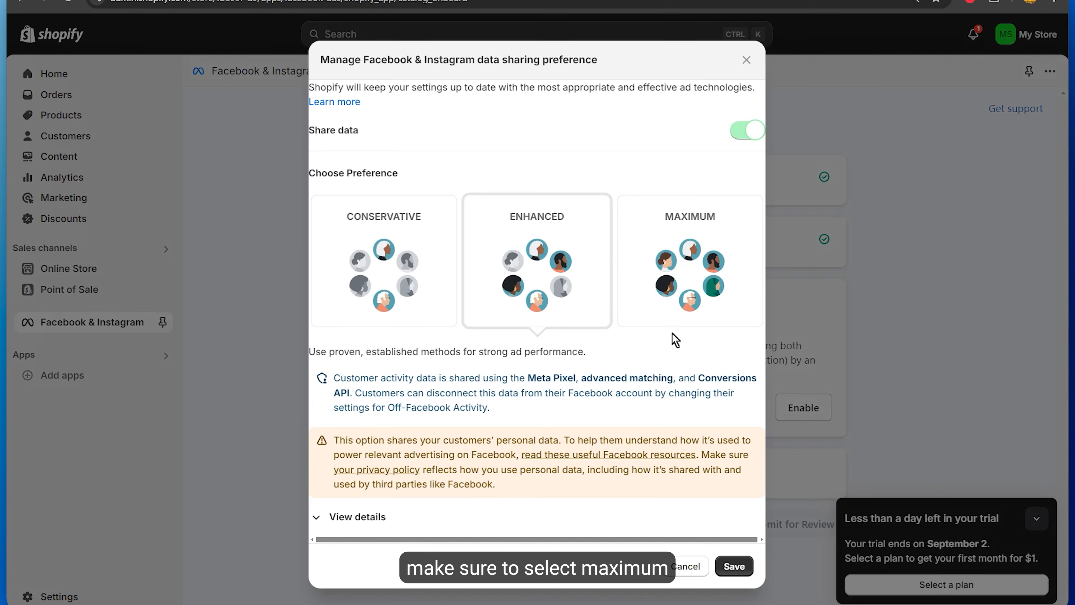
- Set the data sharing preference to Maximum and connect the My shopify store dataset for tracking customer behaviour
{"action": "left_click", "coordinate": [696, 305]}
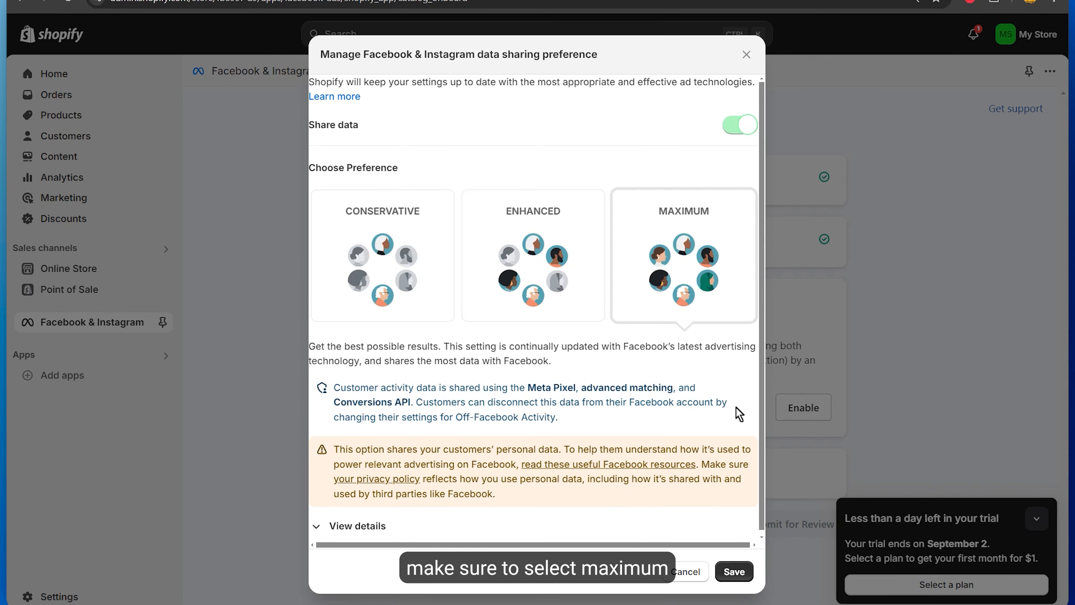
{"action": "left_click", "coordinate": [746, 571]}
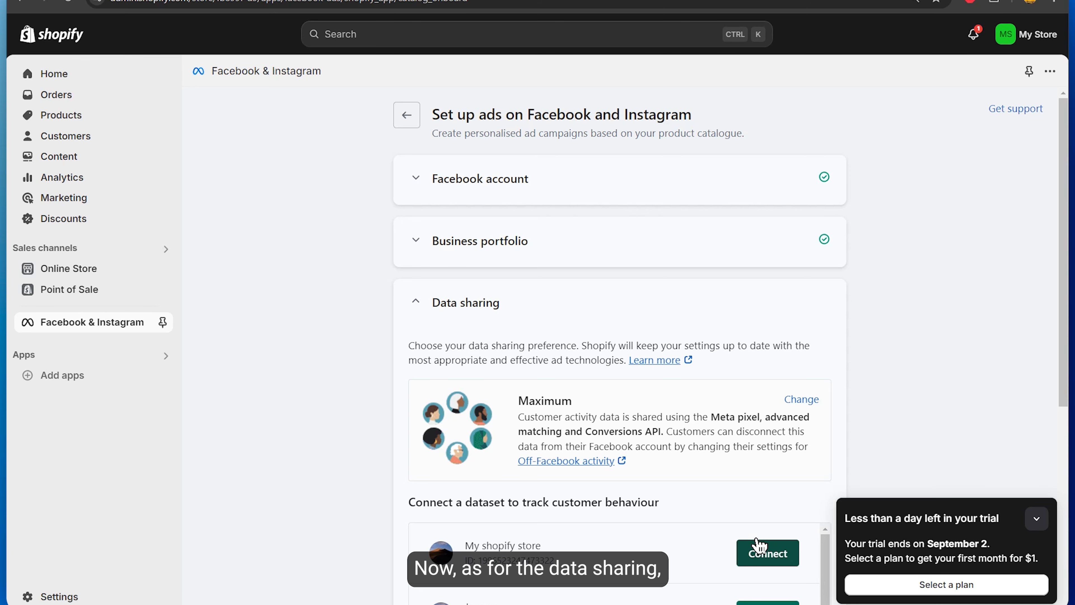
{"action": "left_click", "coordinate": [1039, 519]}
{"action": "scroll", "coordinate": [724, 480], "scroll_direction": "down", "scroll_amount": 5}
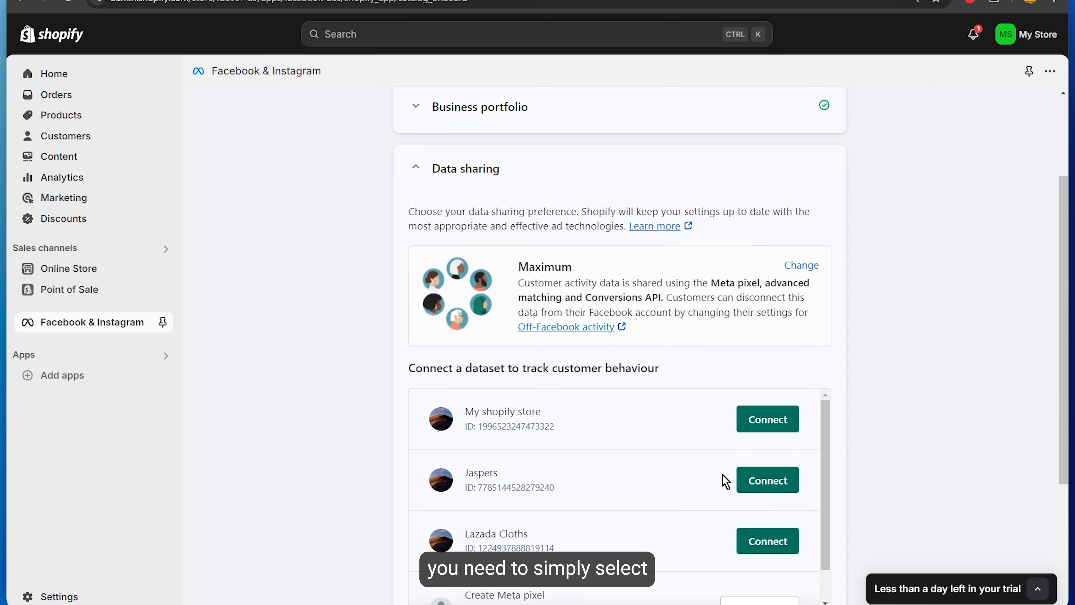
{"action": "scroll", "coordinate": [569, 464], "scroll_direction": "up", "scroll_amount": 1}
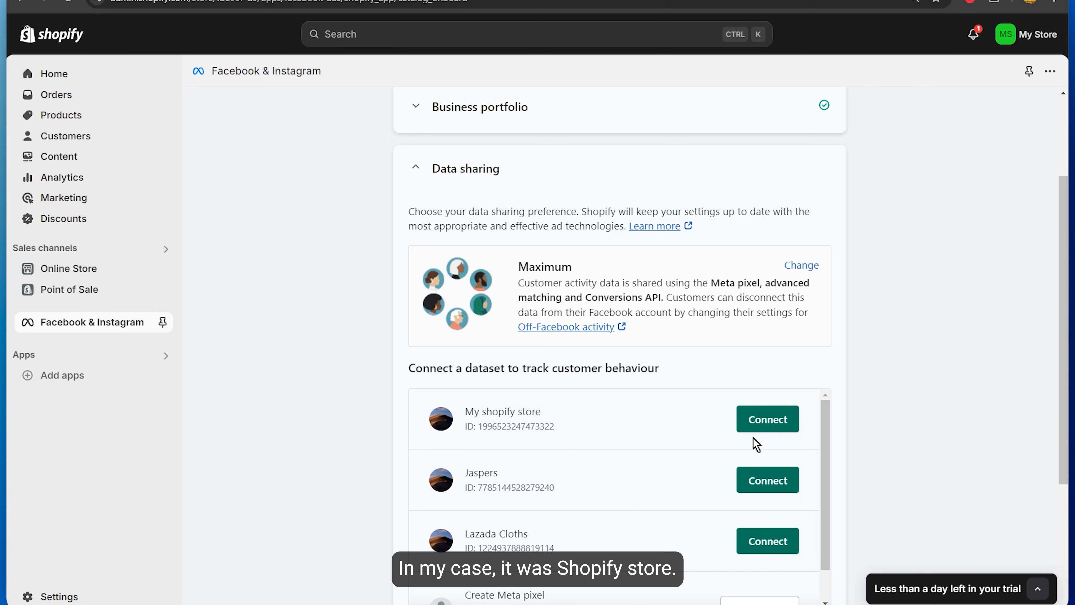
{"action": "left_click", "coordinate": [767, 432]}
- Accept the terms and conditions and submit the Facebook and Instagram ads setup for review
{"action": "left_click", "coordinate": [451, 458]}
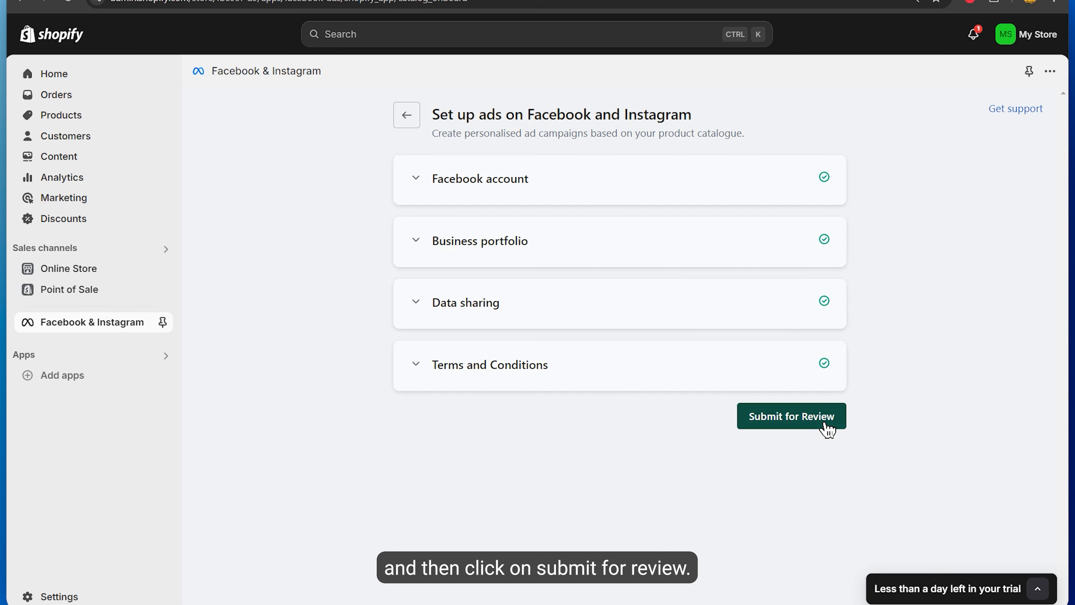
{"action": "left_click", "coordinate": [825, 425]}
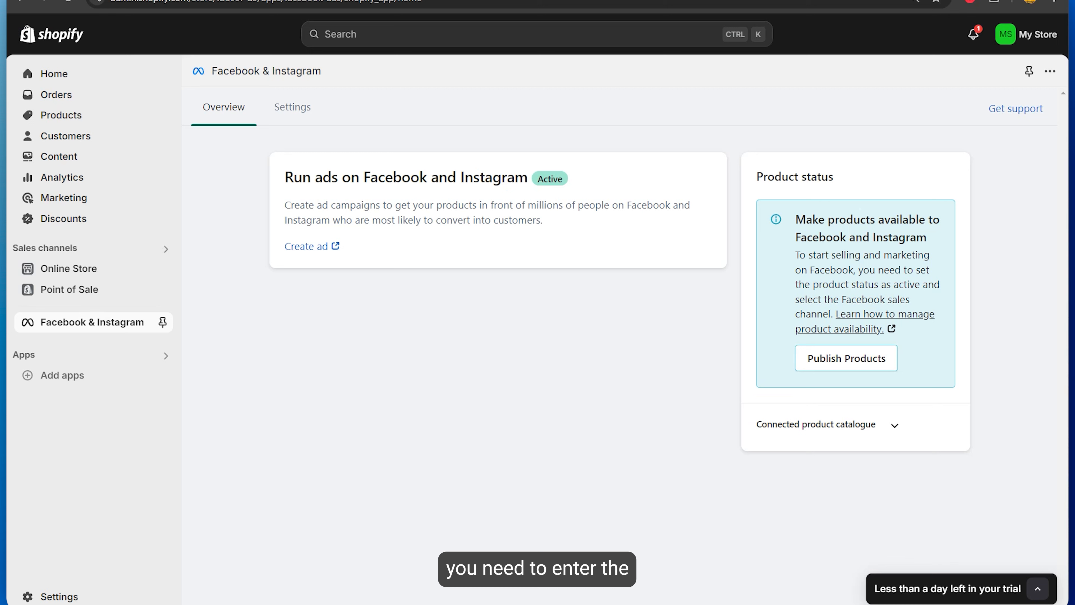
- View the Shopify online store, copy its URL and switch back to Meta Events Manager
{"action": "left_click", "coordinate": [167, 269]}
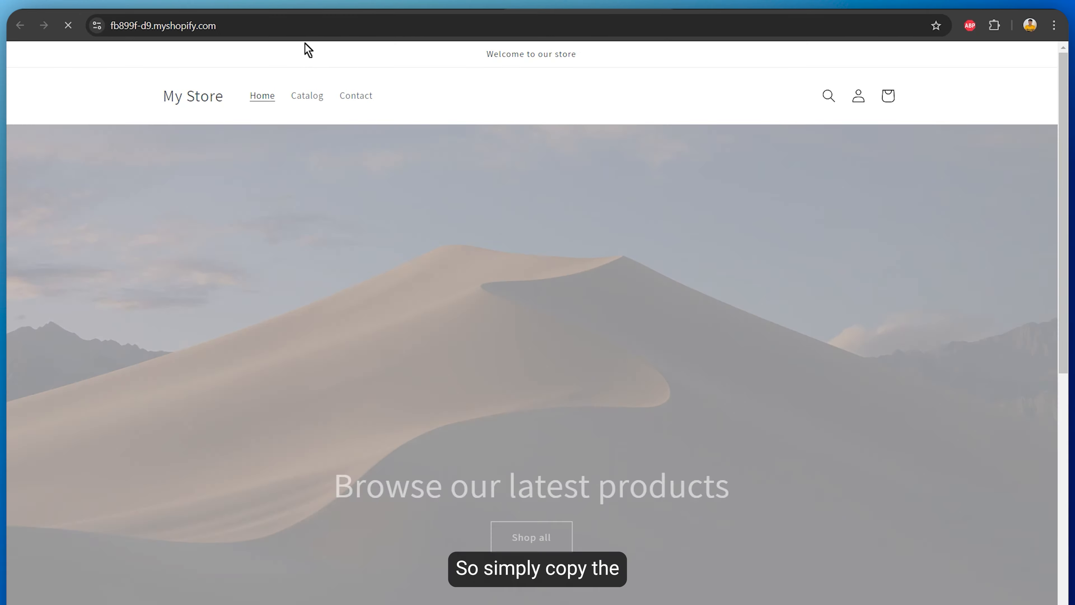
{"action": "left_click", "coordinate": [300, 29]}
{"action": "key", "text": "ctrl+c"}
{"action": "left_click", "coordinate": [448, 6]}
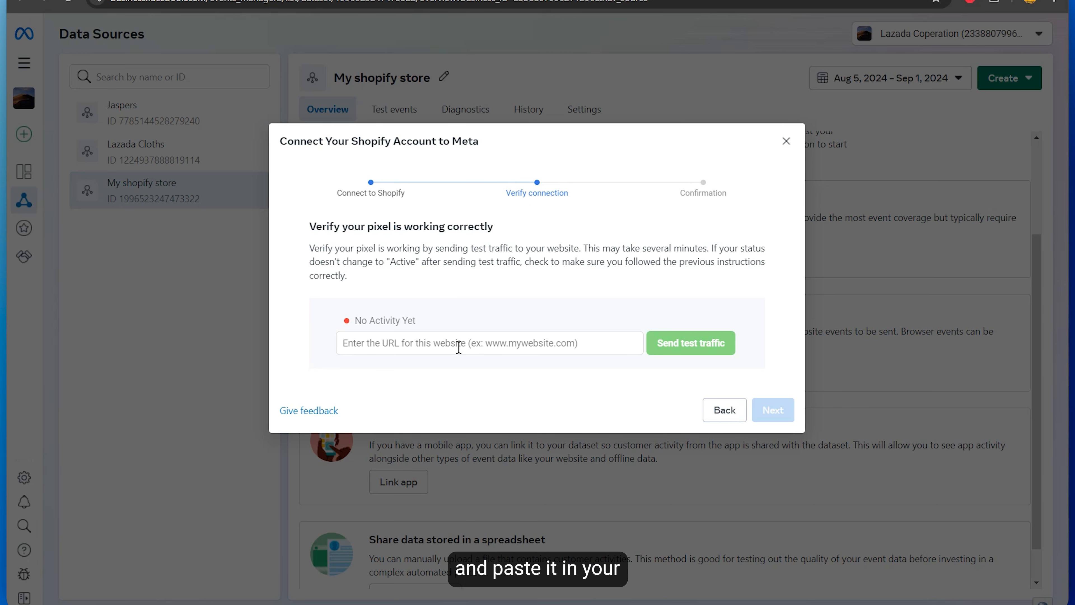
{"action": "left_click", "coordinate": [458, 347]}
{"action": "key", "text": "ctrl+v"}
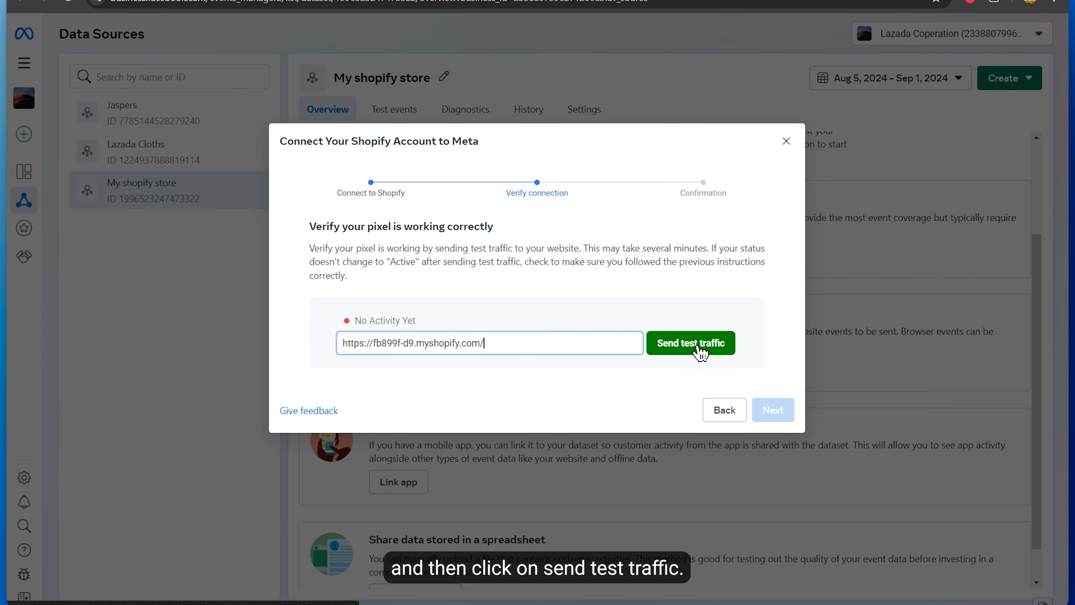
{"action": "left_click", "coordinate": [696, 349]}
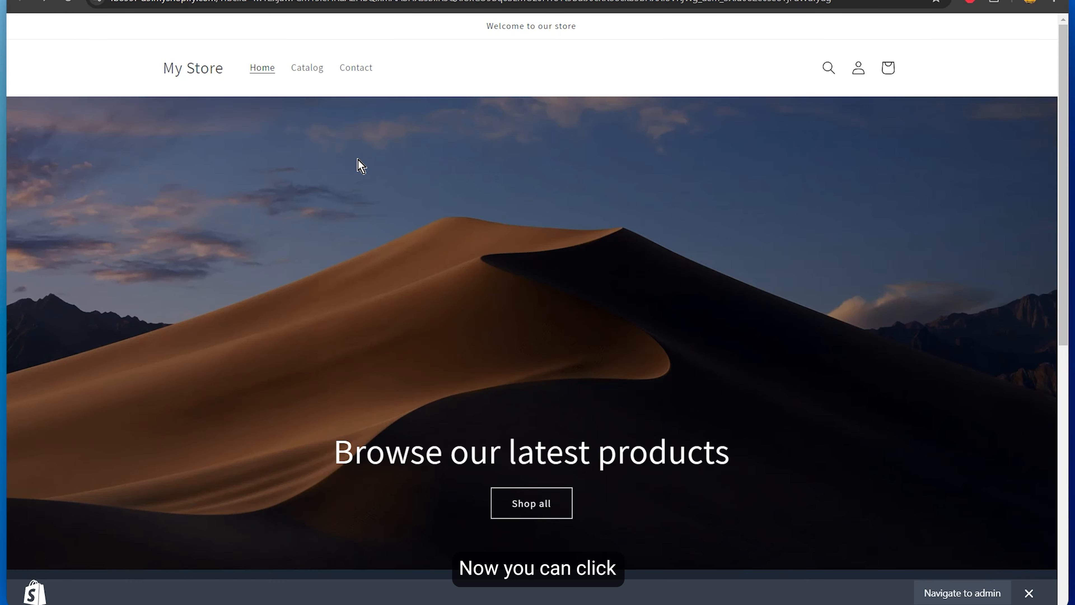
{"action": "left_click", "coordinate": [321, 71]}
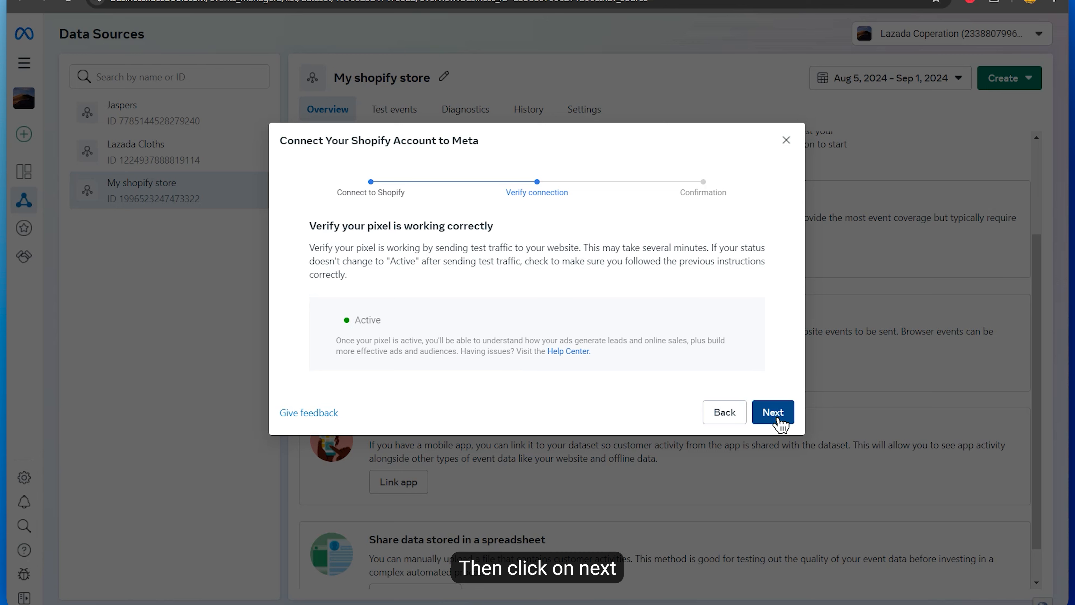
- Finish the Shopify-to-Meta connection setup for the My shopify store dataset and open the business settings
{"action": "left_click", "coordinate": [774, 413]}
{"action": "left_click", "coordinate": [797, 442]}
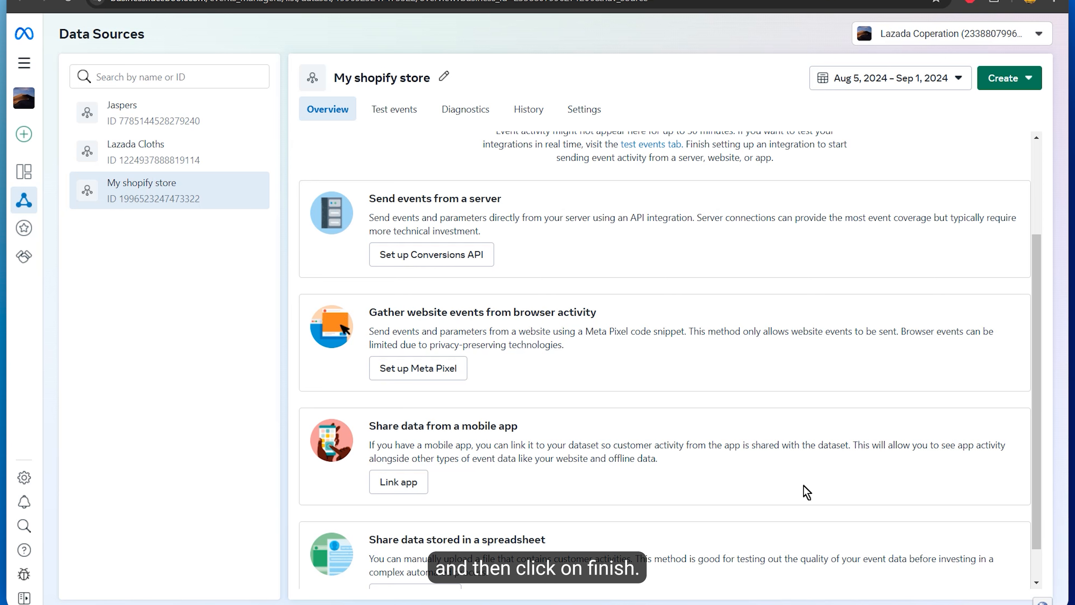
{"action": "mouse_move", "coordinate": [19, 420]}
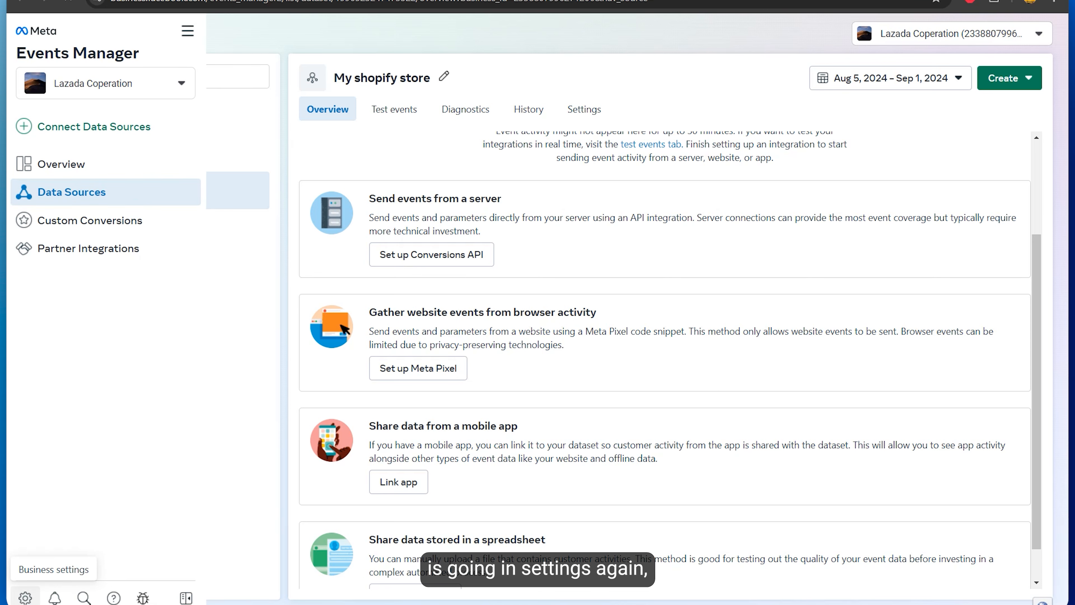
{"action": "left_click", "coordinate": [25, 597]}
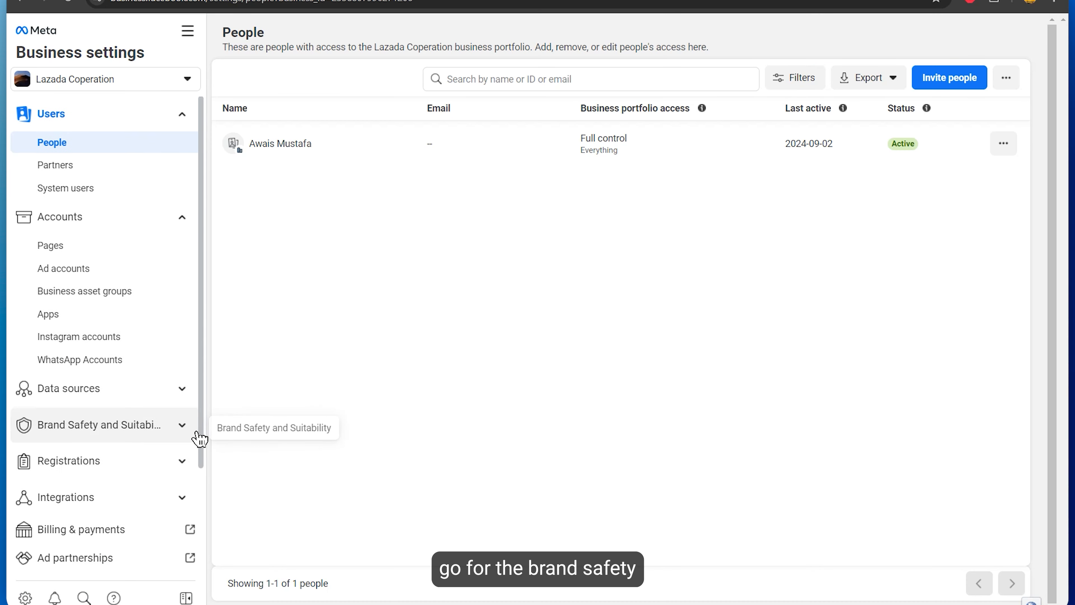
{"action": "left_click", "coordinate": [181, 431]}
{"action": "left_click", "coordinate": [67, 452]}
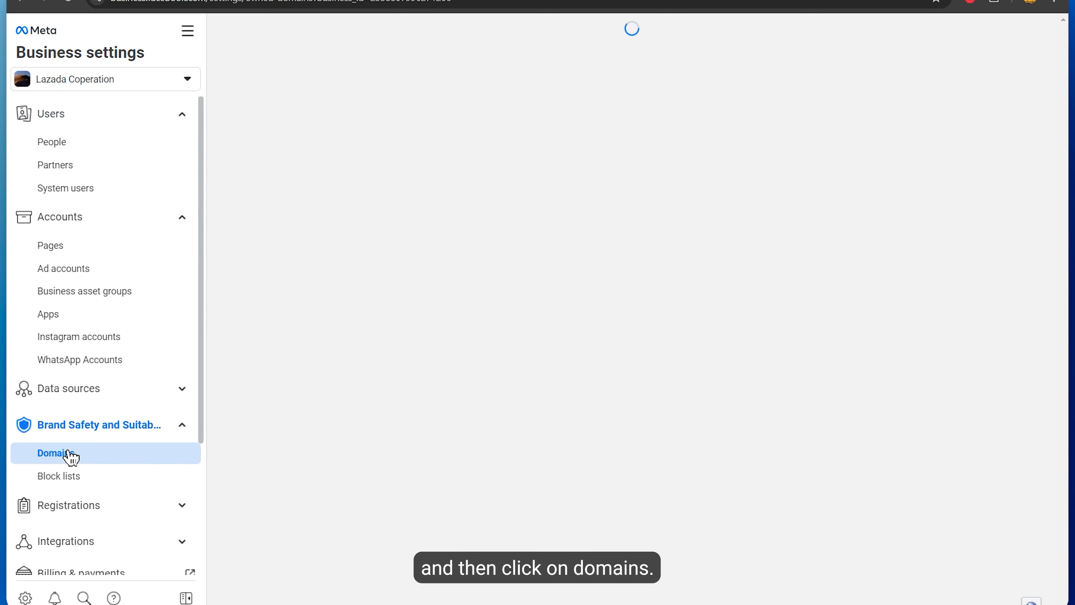
{"action": "left_click", "coordinate": [632, 335]}
{"action": "left_click", "coordinate": [697, 413]}
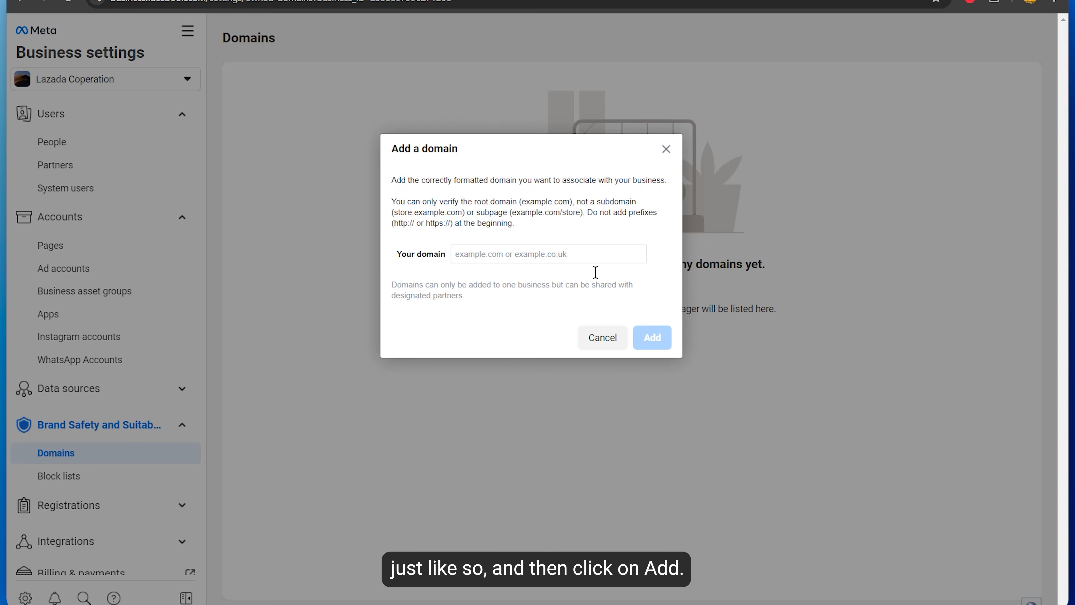
{"action": "left_click", "coordinate": [595, 255]}
{"action": "key", "text": "ctrl+v"}
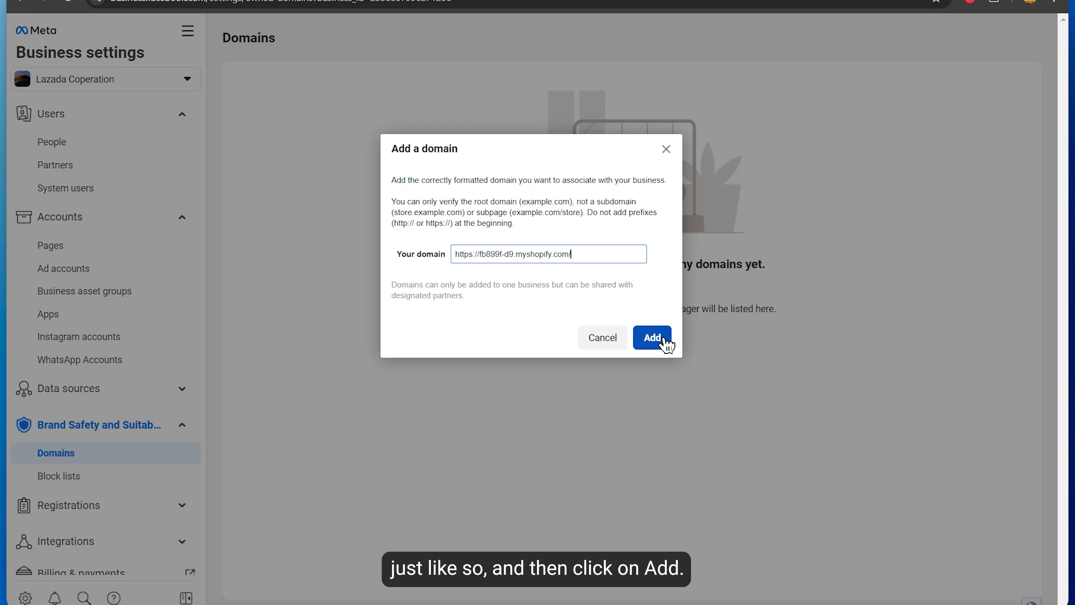
{"action": "left_click", "coordinate": [652, 338]}
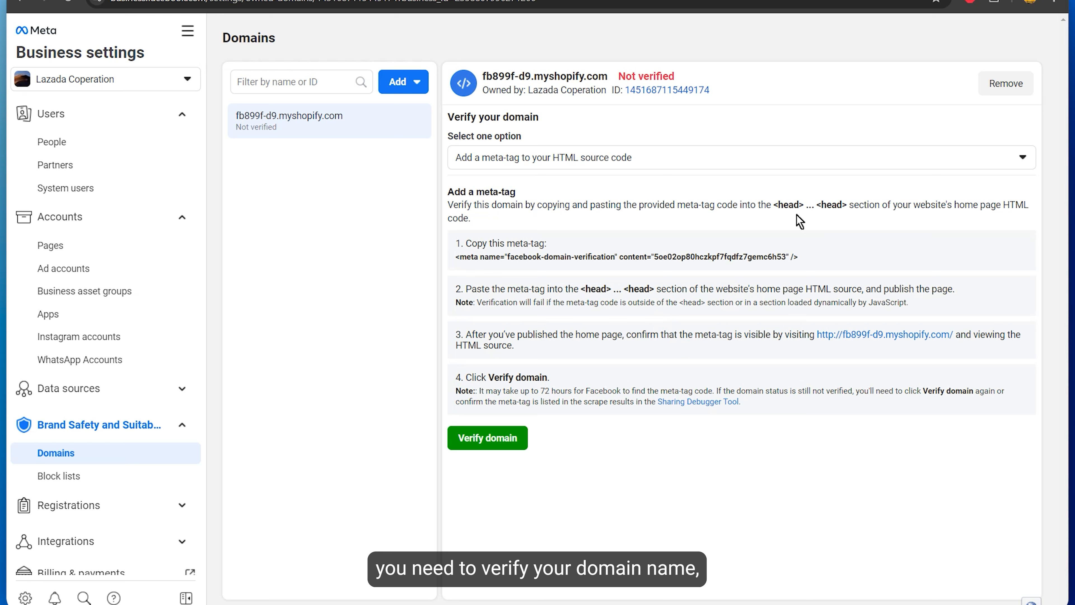
- Copy the domain verification meta-tag, switch to the Shopify admin and open the Dawn theme's code for editing
{"action": "left_click", "coordinate": [480, 259]}
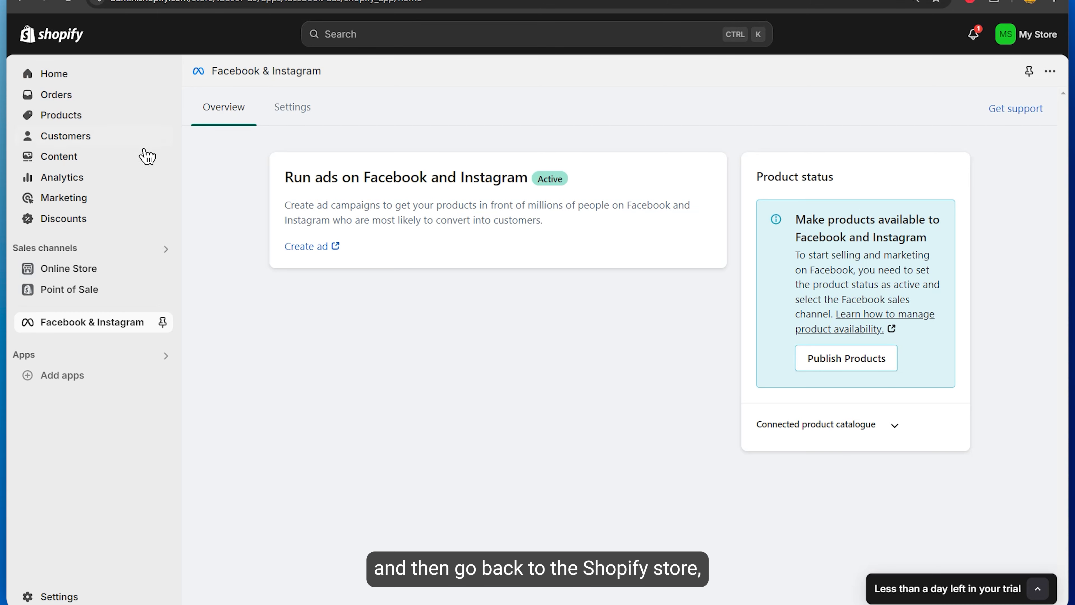
{"action": "left_click", "coordinate": [108, 270]}
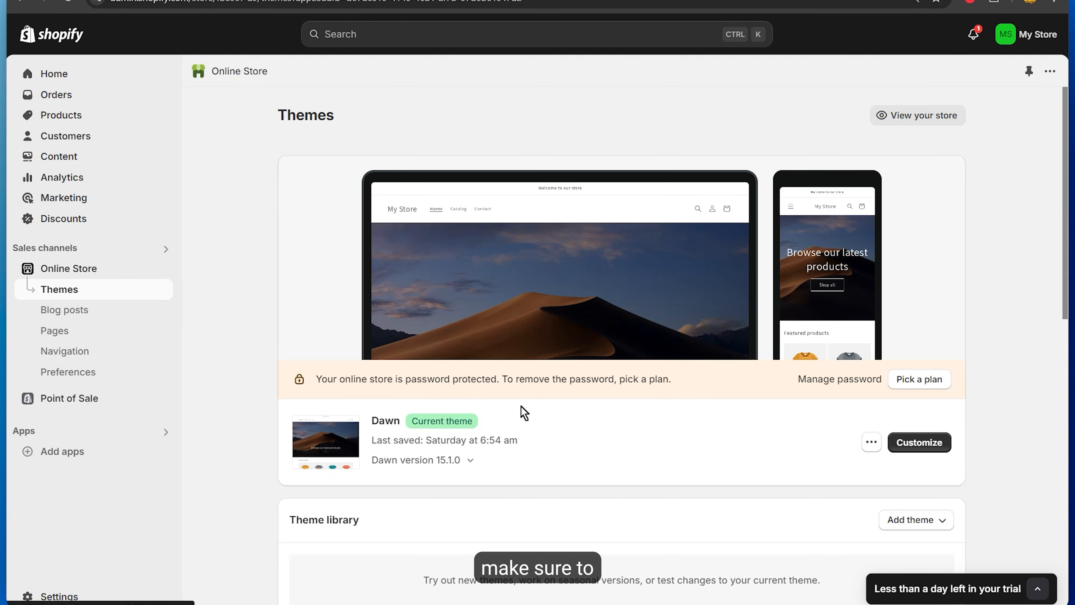
{"action": "left_click", "coordinate": [871, 441]}
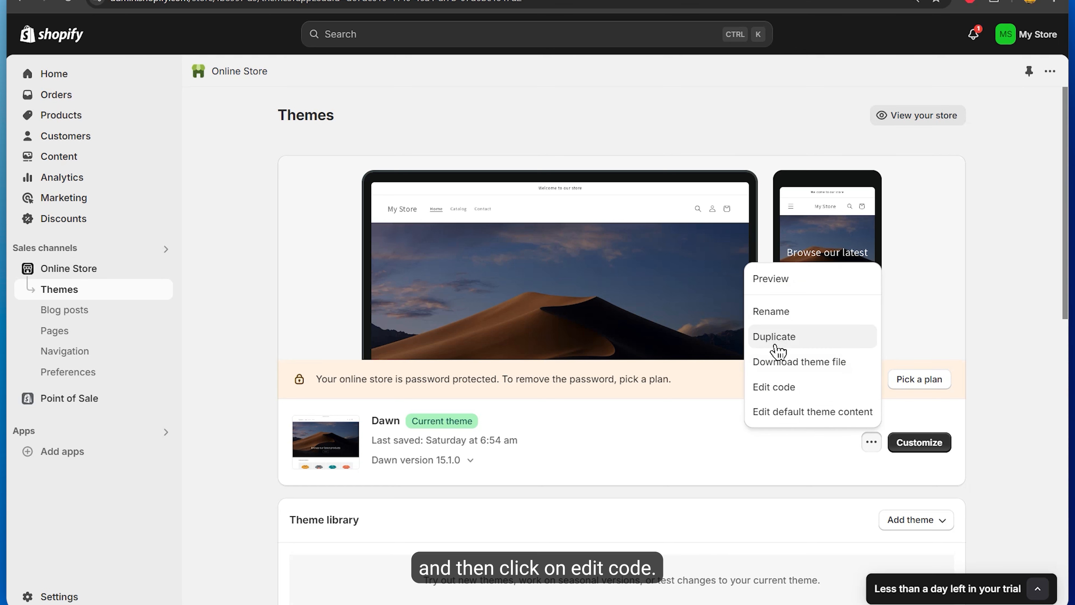
{"action": "left_click", "coordinate": [782, 387]}
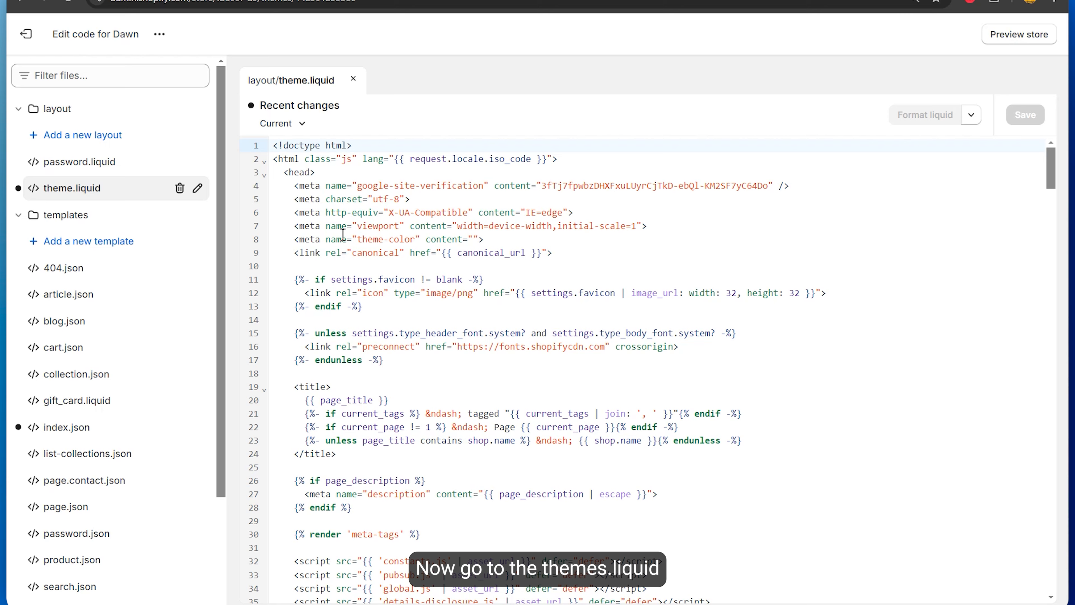
- Insert the copied facebook-domain-verification meta-tag on a new line right after the opening <head> tag in theme.liquid and save the file
{"action": "left_click", "coordinate": [18, 214]}
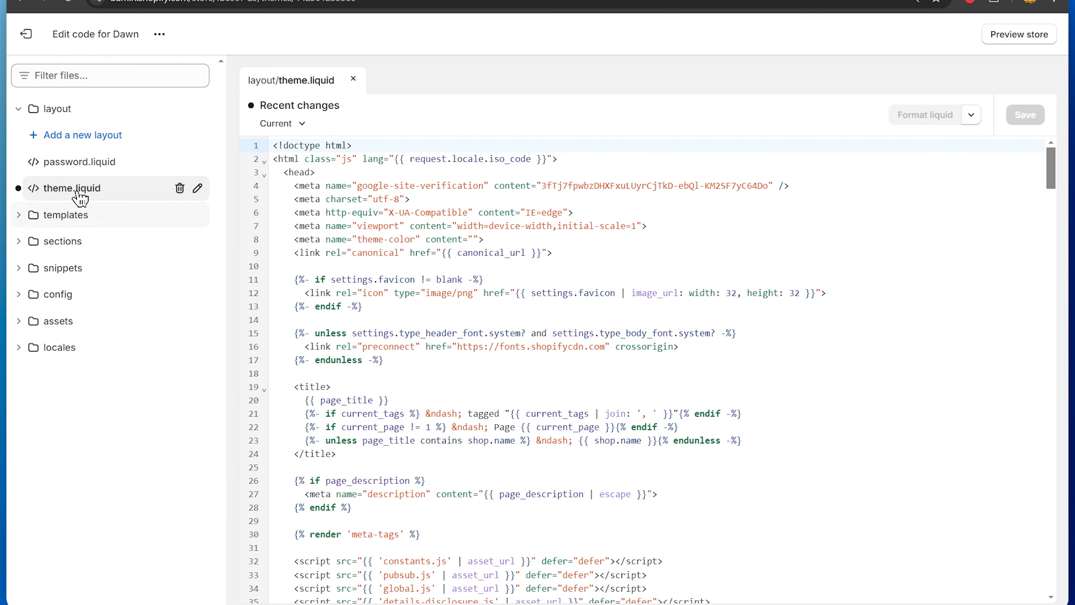
{"action": "left_click", "coordinate": [326, 171]}
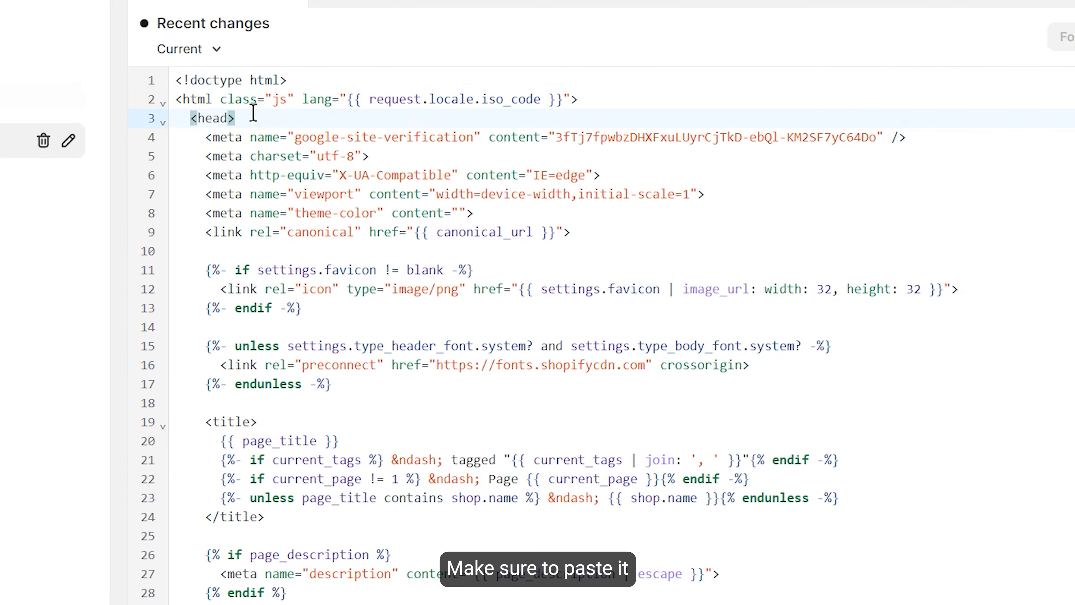
{"action": "key", "text": "Return"}
{"action": "key", "text": "ctrl+v"}
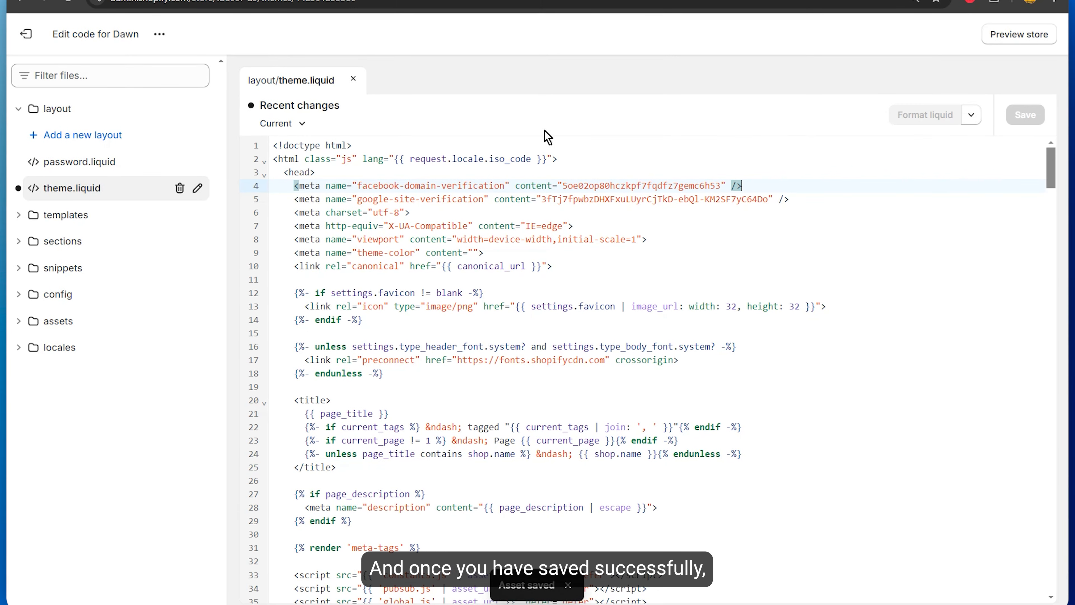
- Return to Meta Business settings and try to verify the domain fb899f-d9.myshopify.com with the meta-tag method
{"action": "left_click", "coordinate": [127, 0]}
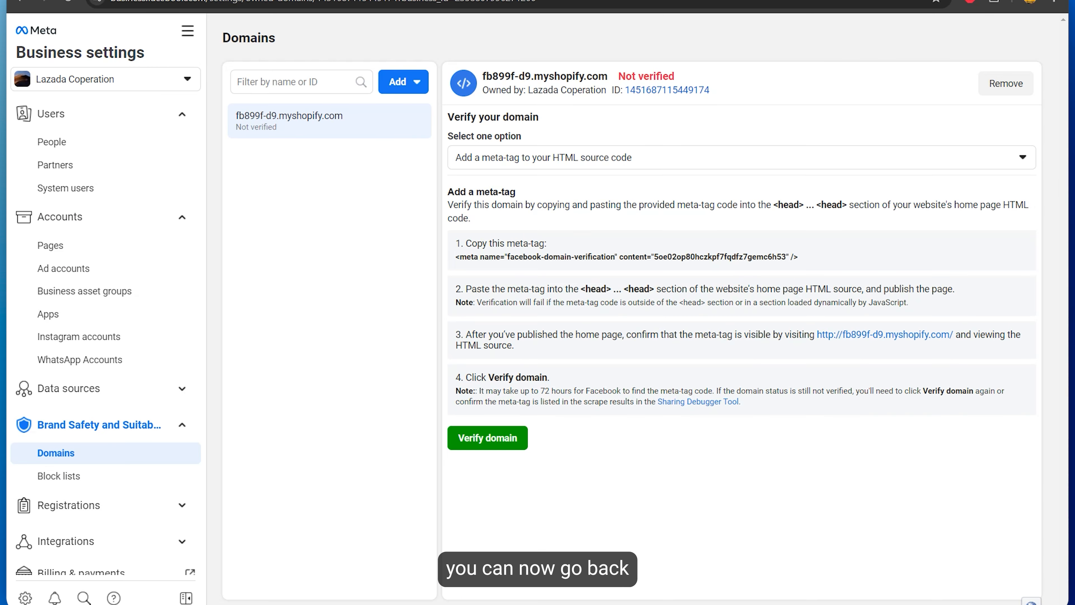
{"action": "left_click", "coordinate": [506, 443]}
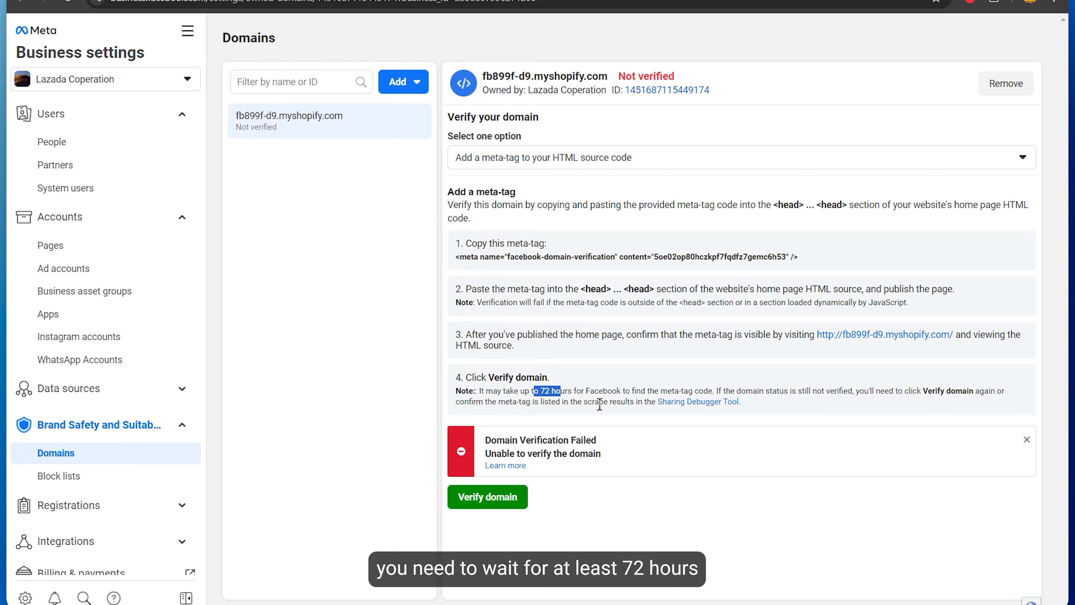
{"action": "left_click", "coordinate": [595, 501]}
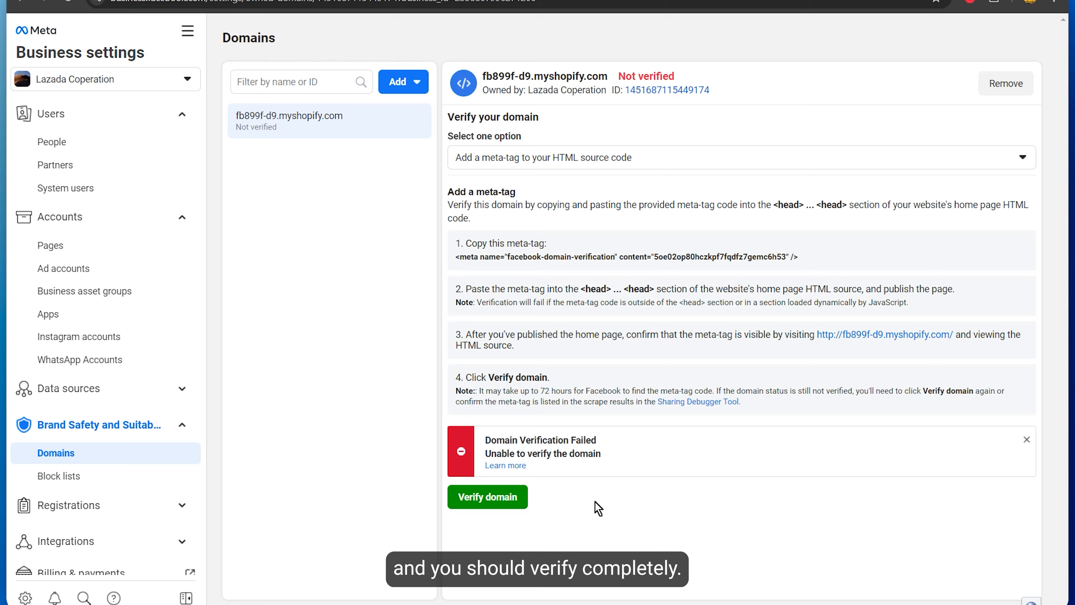